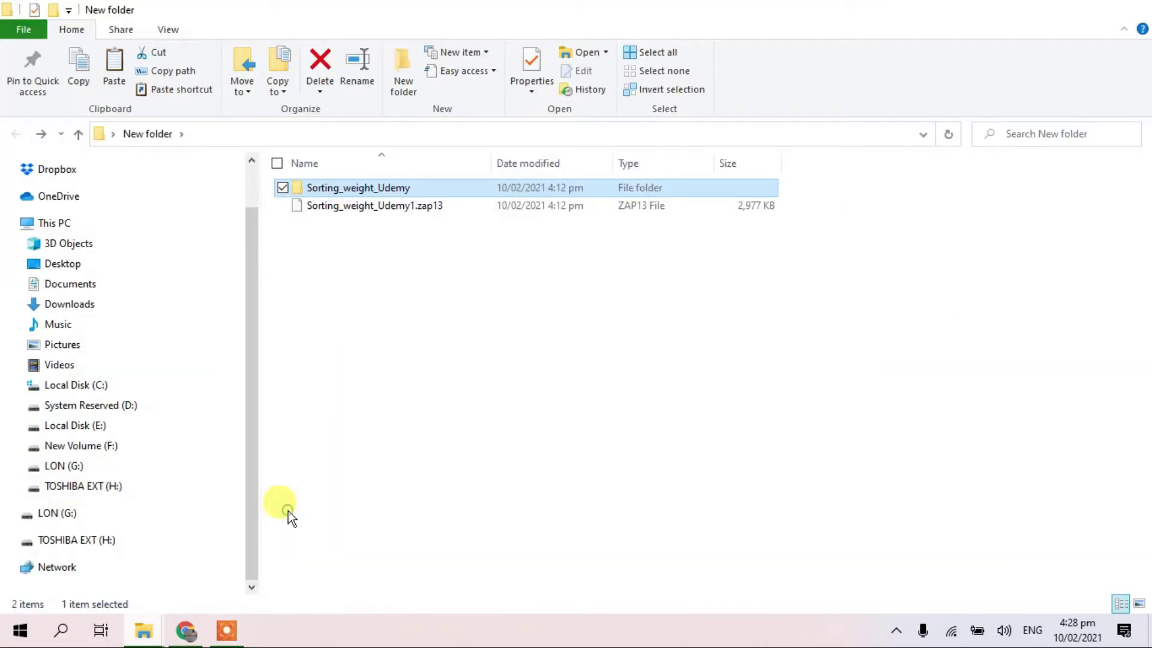
Bring the Downloads window forward to review the .zap13 archives, then minimize it.
left_click(143, 630)
left_click(103, 504)
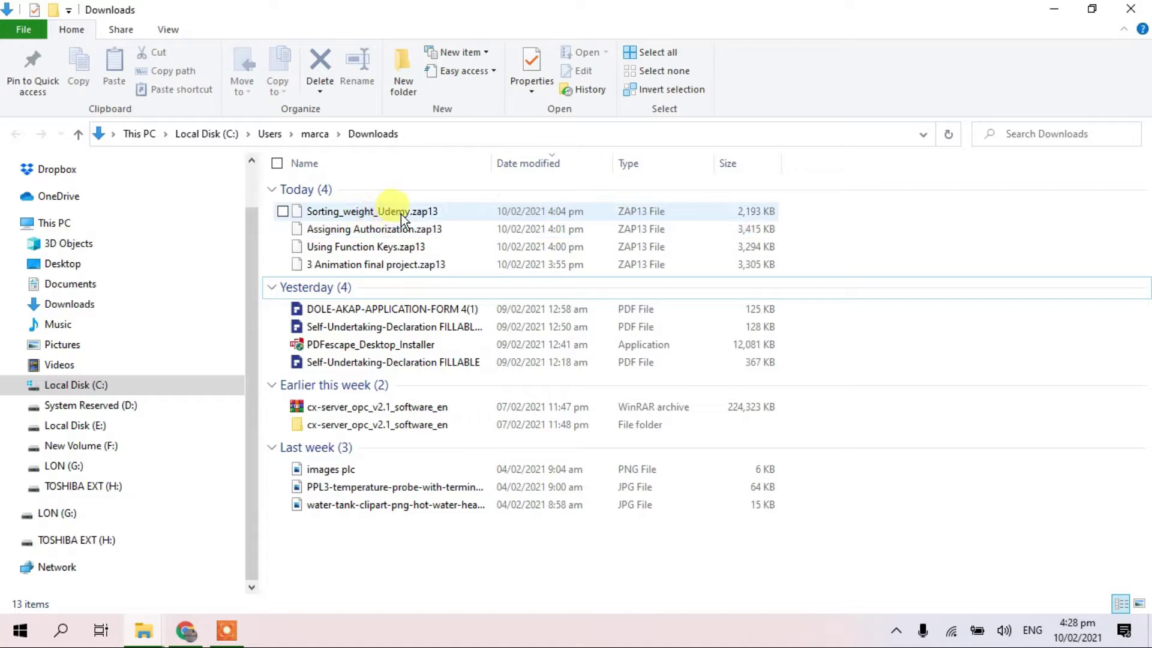
left_click(1056, 13)
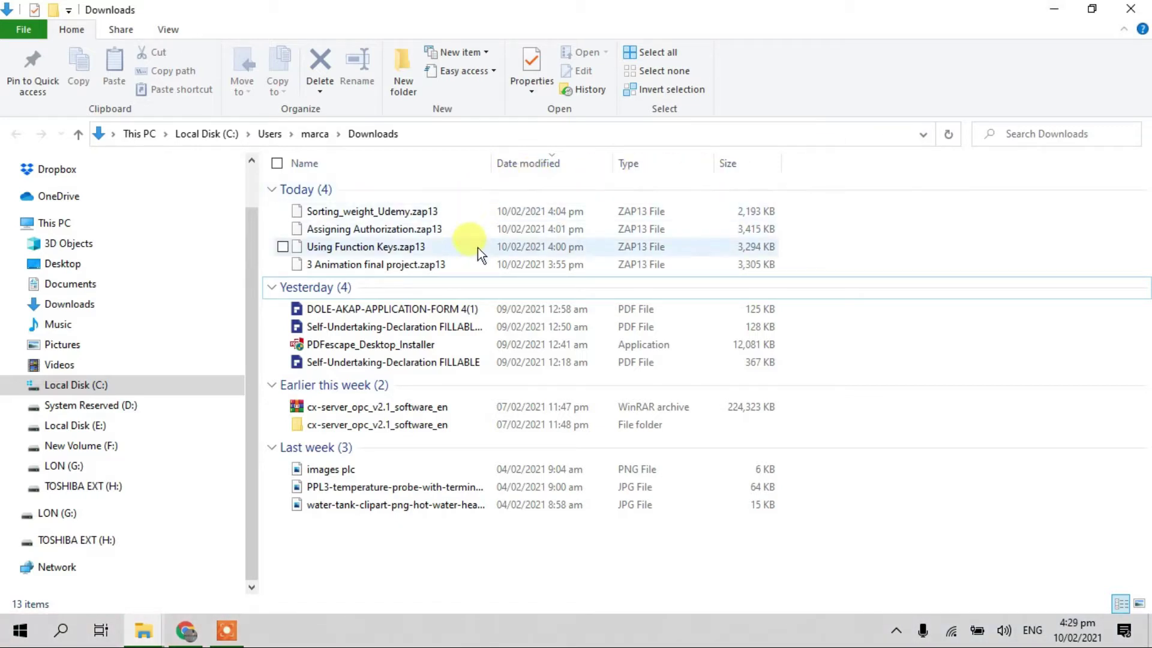
left_click(1054, 9)
Minimize New folder and switch the launched TIA Portal V13 to the empty Project view.
left_click(1054, 8)
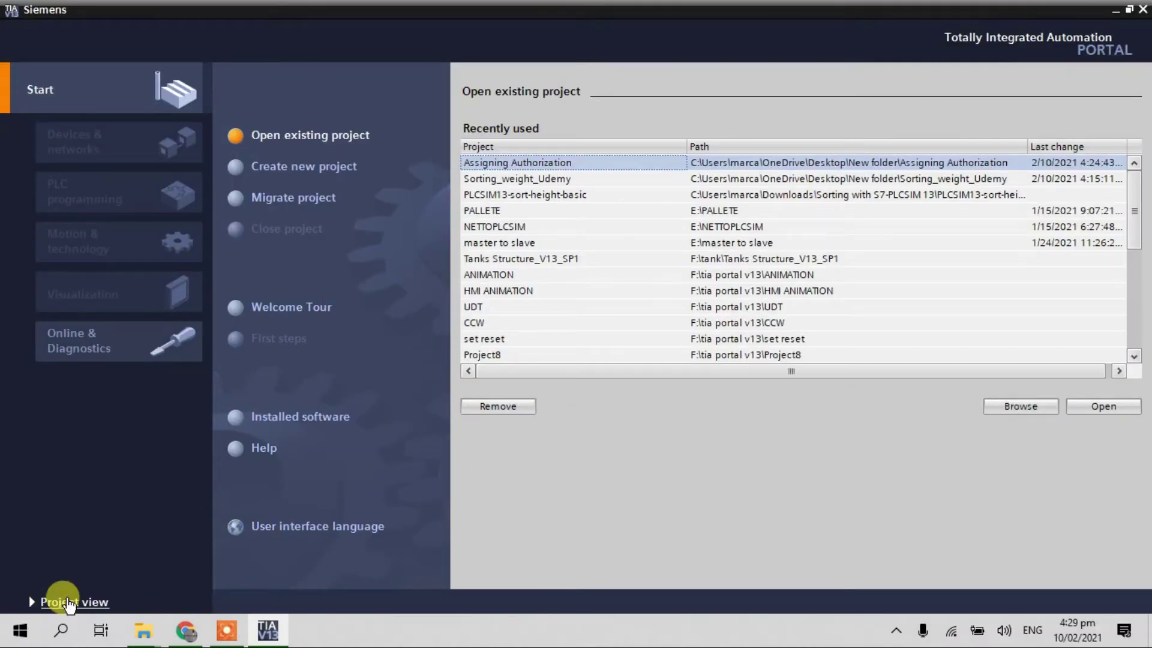
left_click(69, 603)
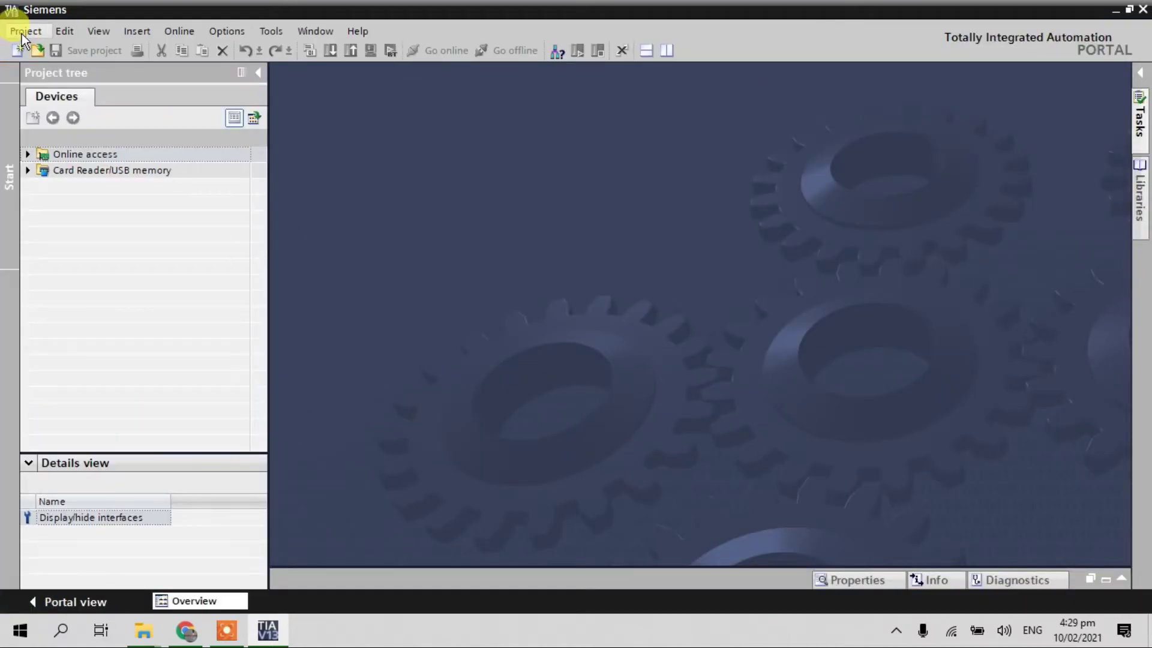
Retrieve the Using Function Keys.zap13 archive from This PC > Downloads.
left_click(25, 31)
left_click(54, 181)
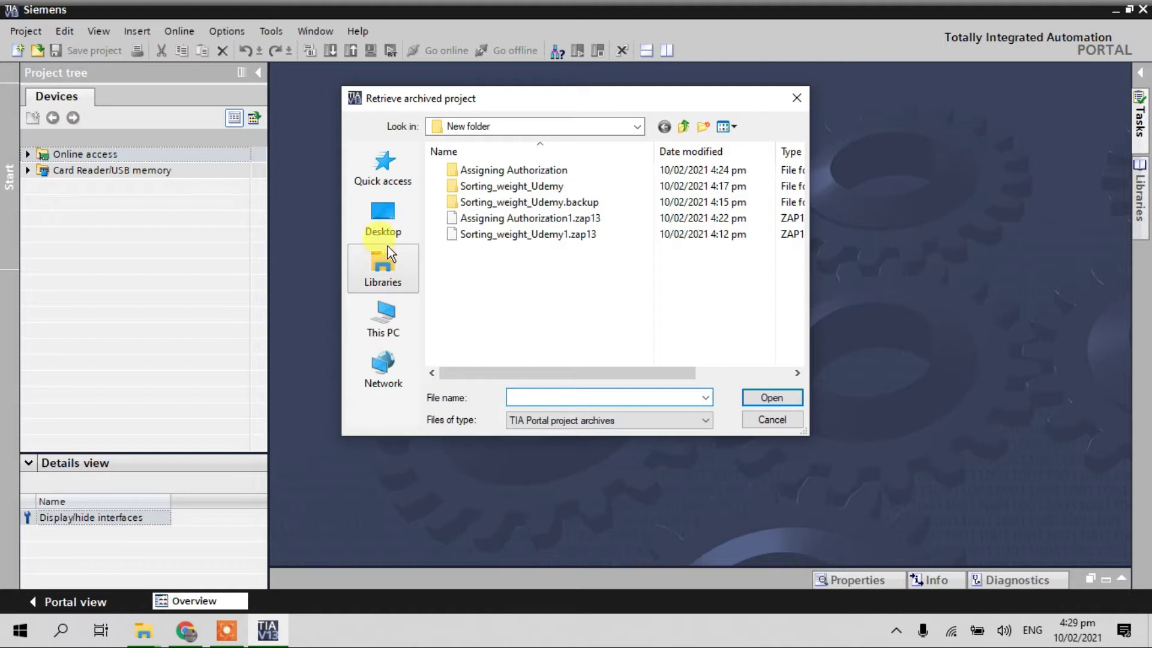
left_click(387, 321)
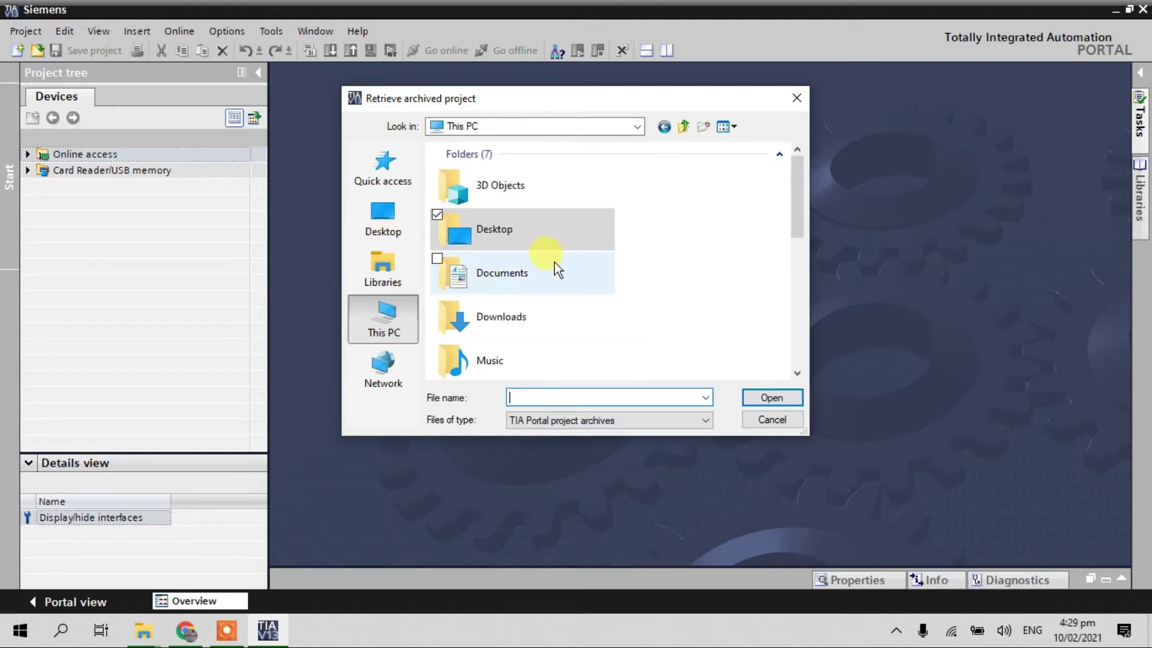
double_click(518, 313)
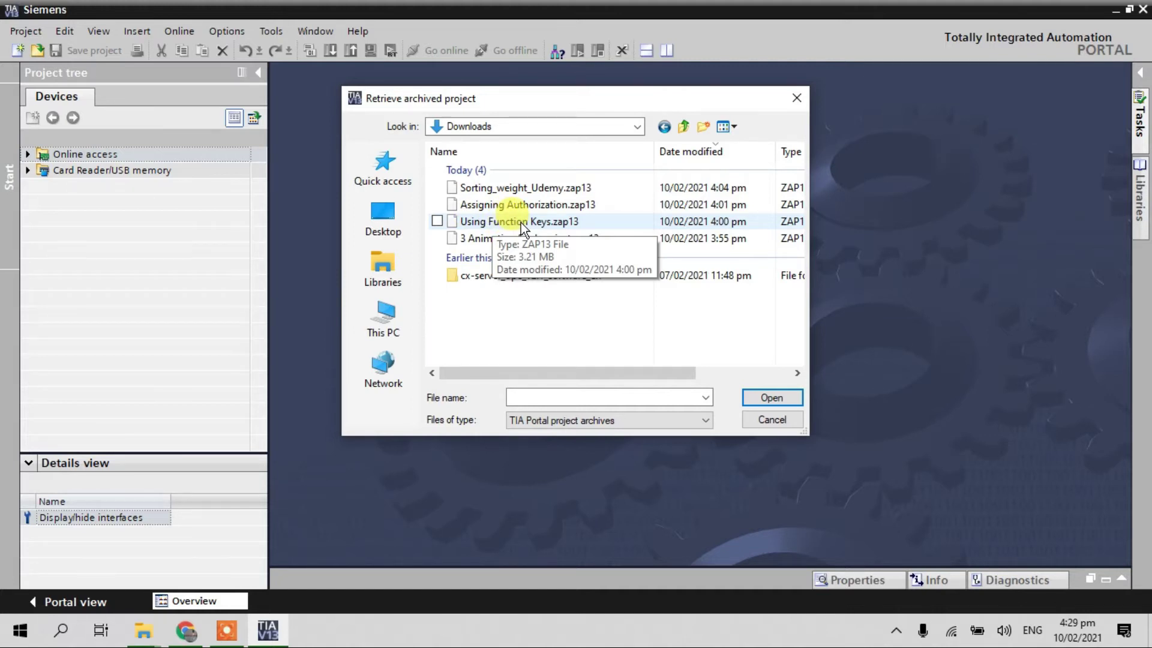
left_click(521, 222)
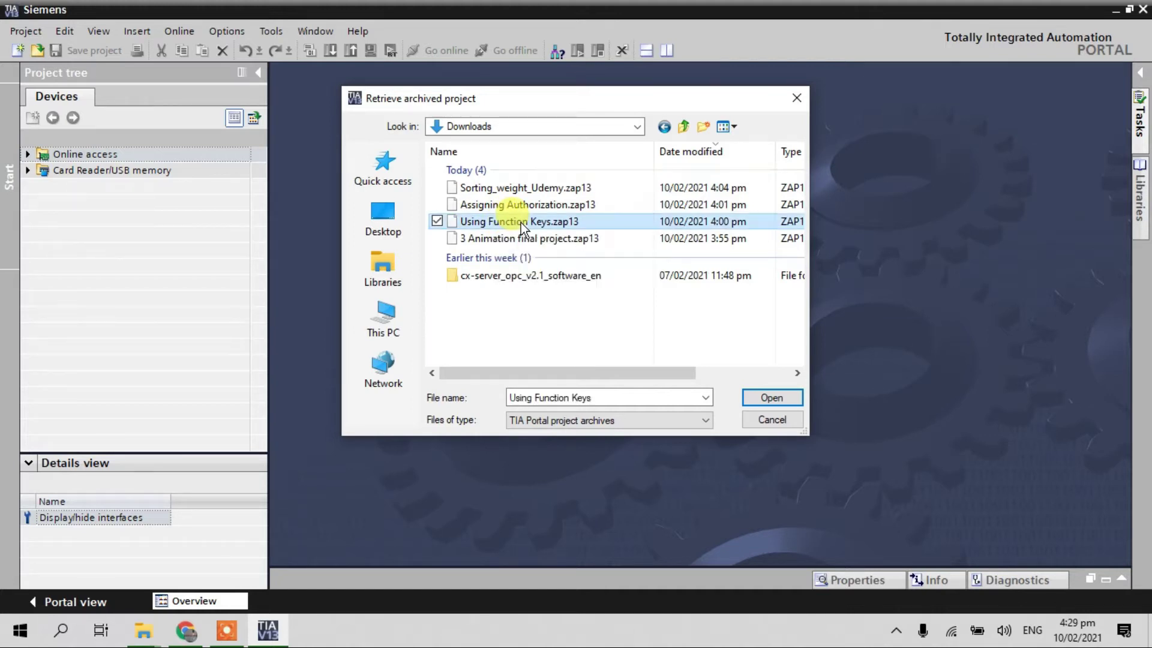
left_click(763, 398)
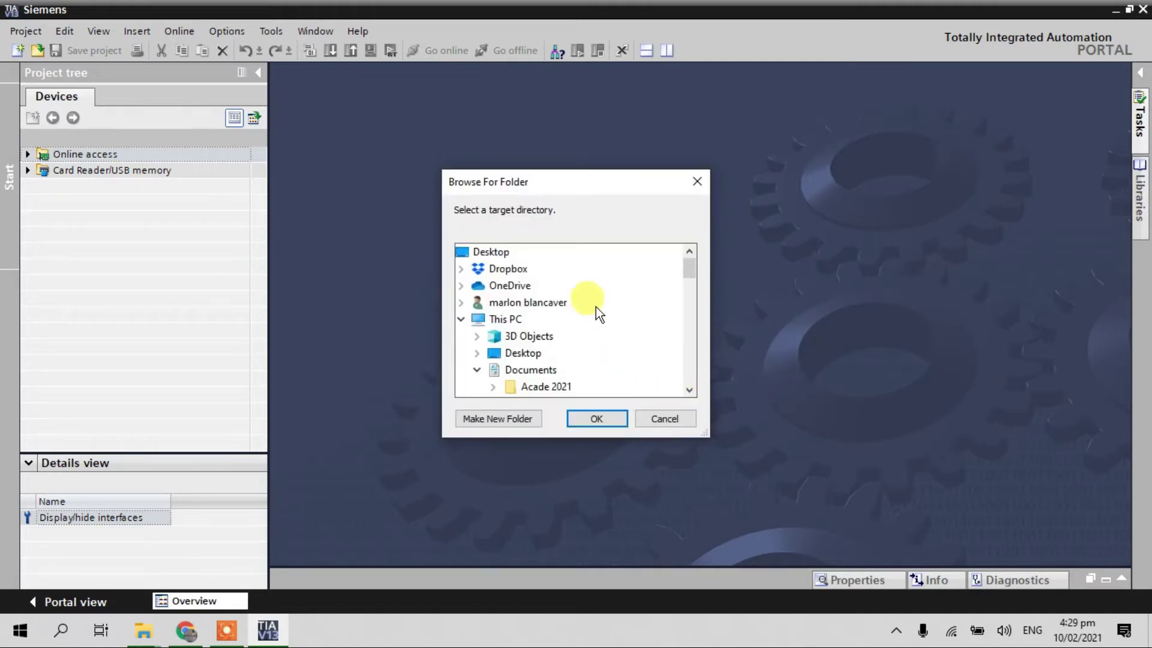
Choose Desktop > New folder as the target directory and open the retrieved project.
scroll(591, 306, "down", 6)
scroll(561, 340, "up", 6)
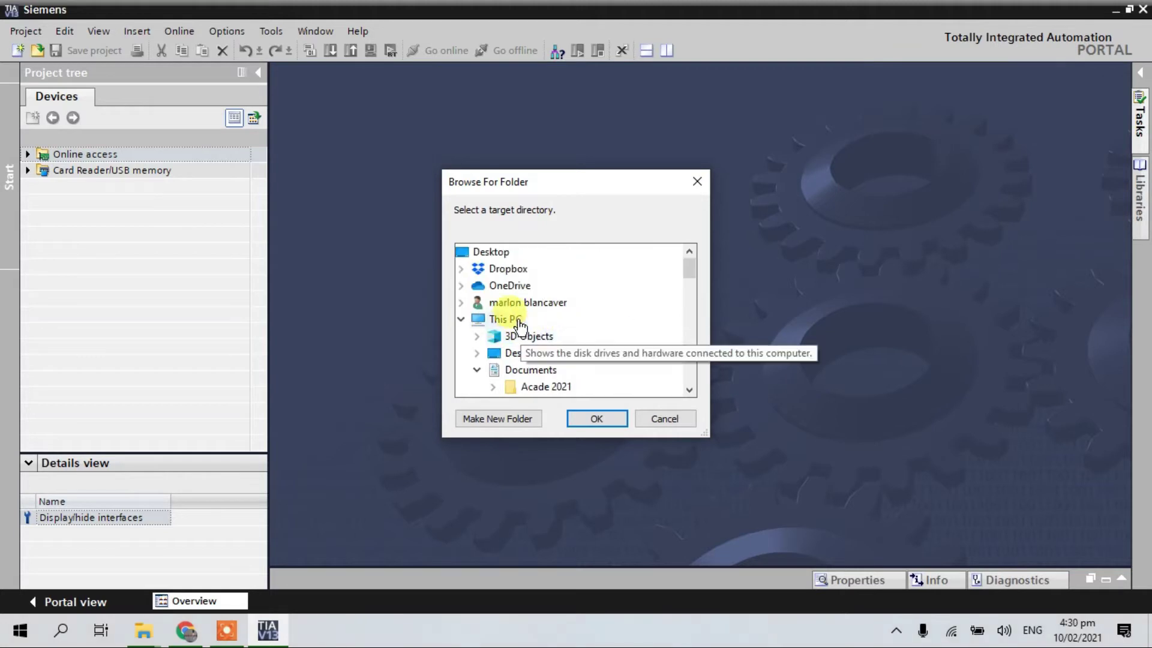
double_click(519, 353)
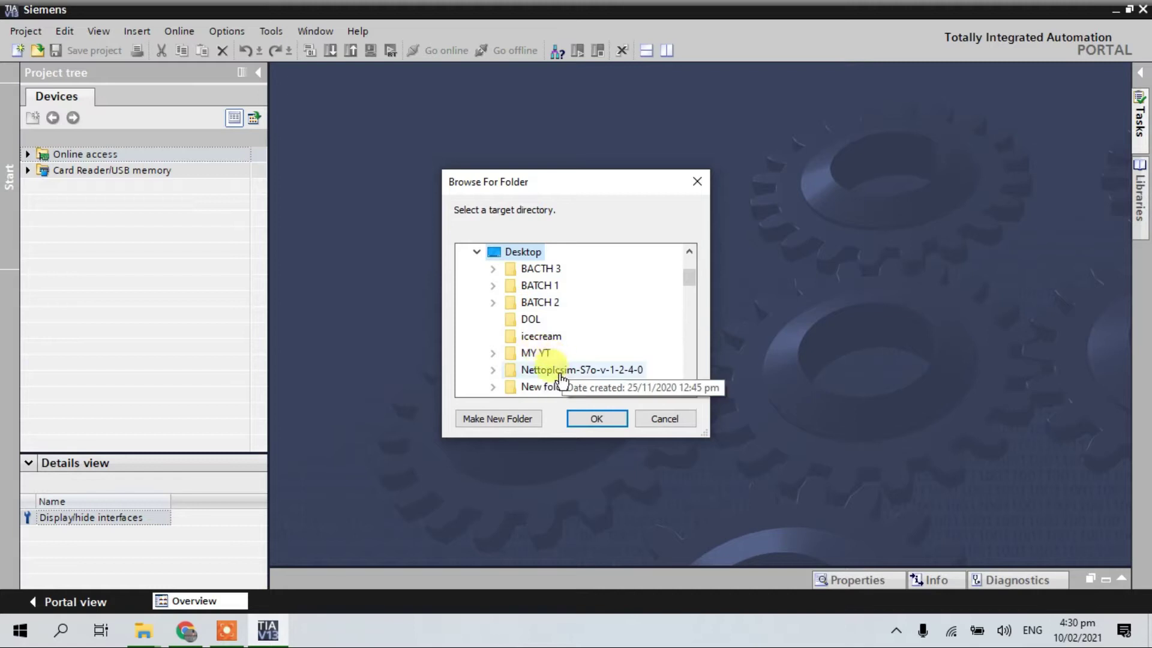
double_click(542, 386)
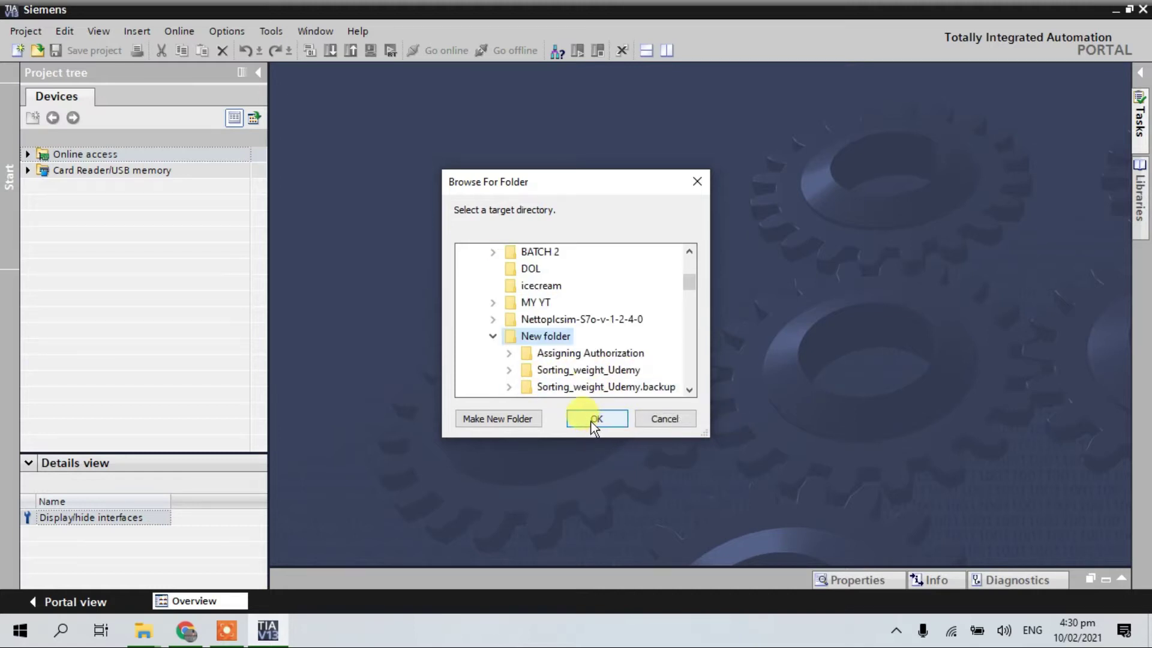
left_click(593, 420)
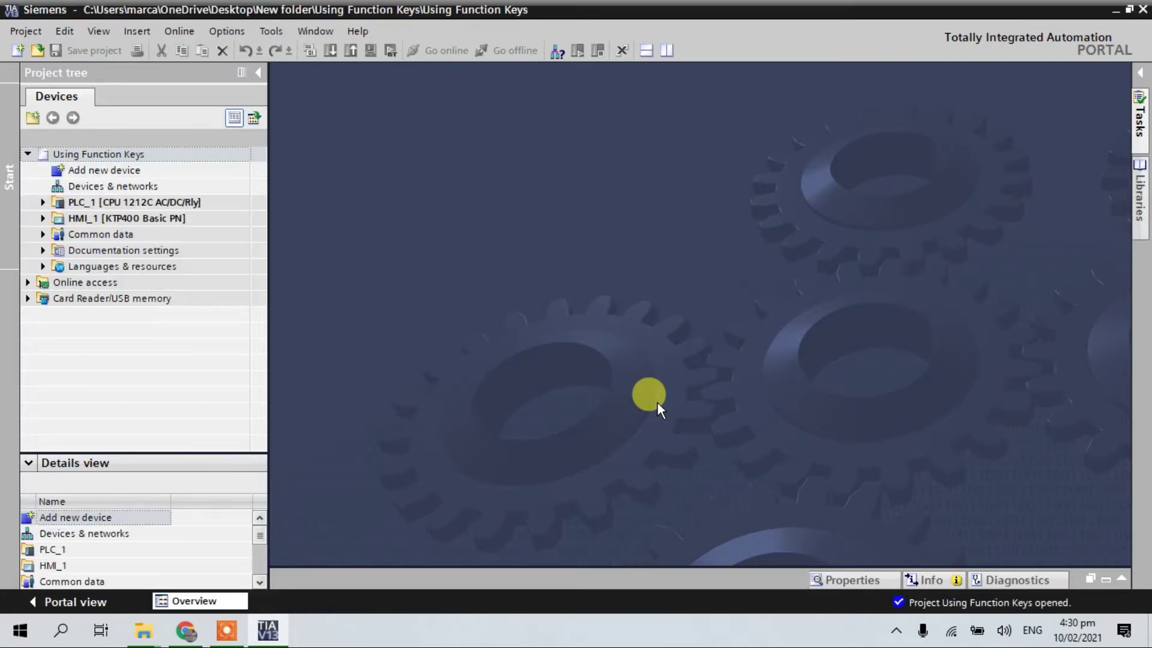
Expand PLC_1, HMI_1 and Program blocks, then open Main [OB1] in the ladder editor.
left_click(41, 201)
left_click(42, 202)
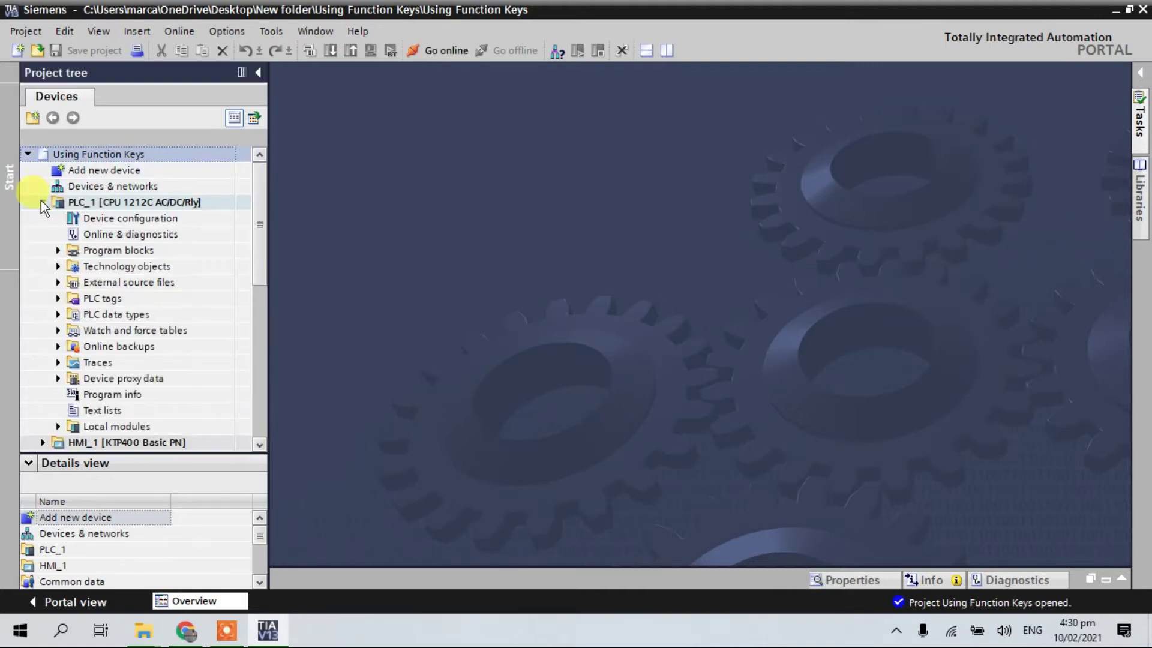
scroll(140, 266, "down", 3)
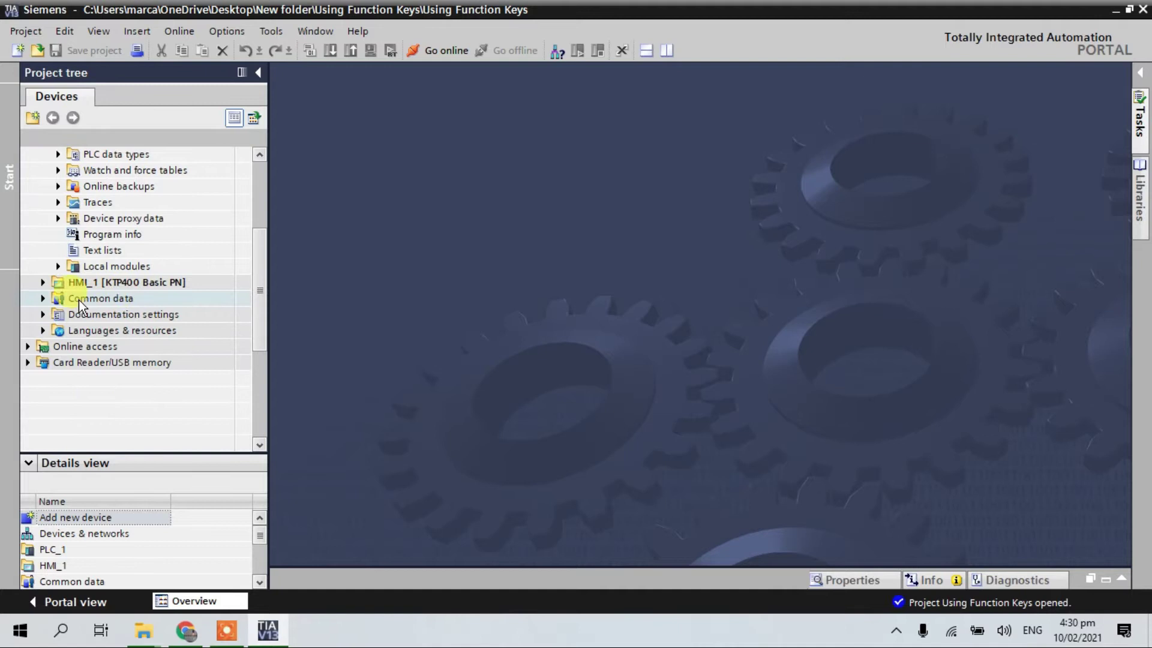
left_click(47, 284)
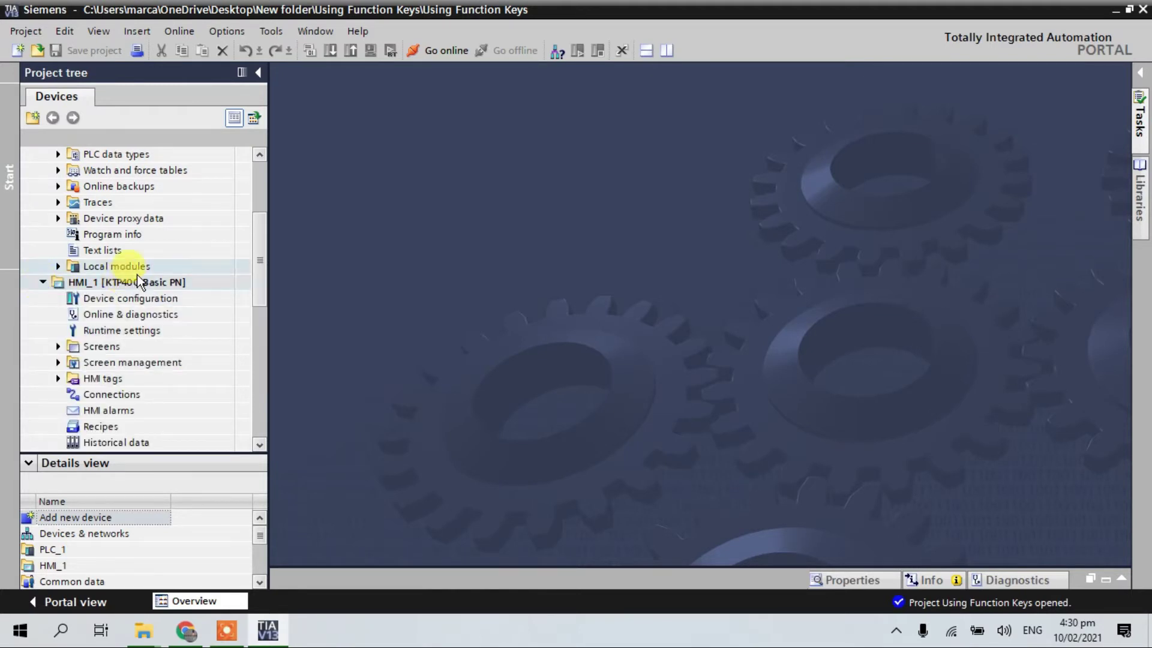
scroll(128, 256, "up", 3)
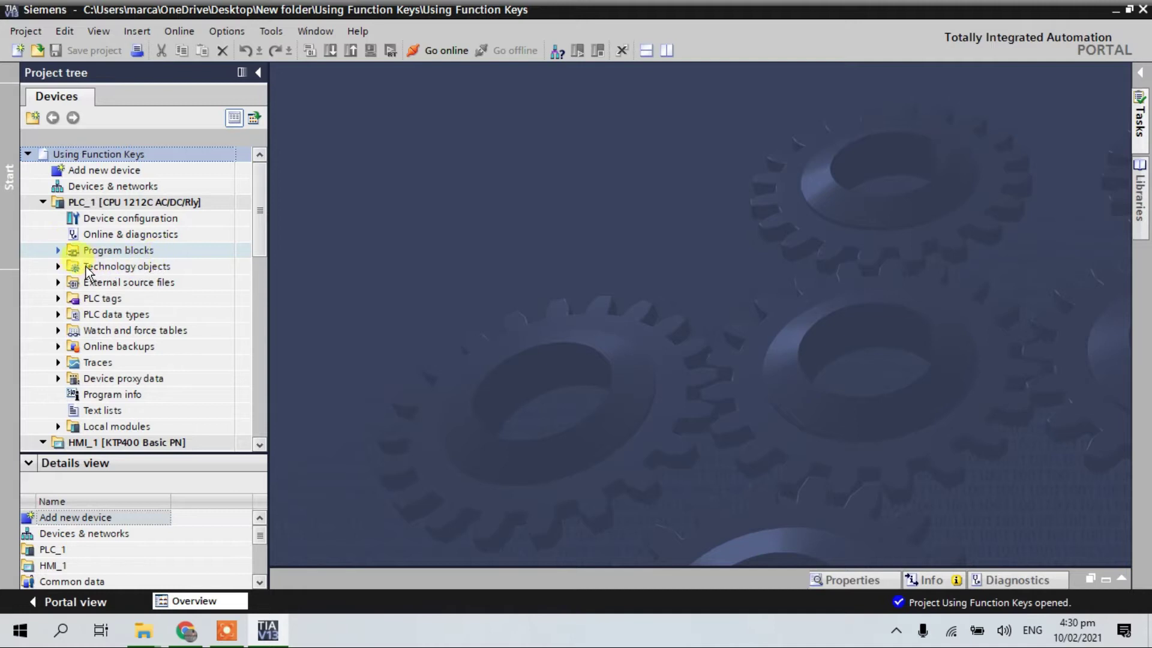
left_click(59, 251)
left_click(136, 270)
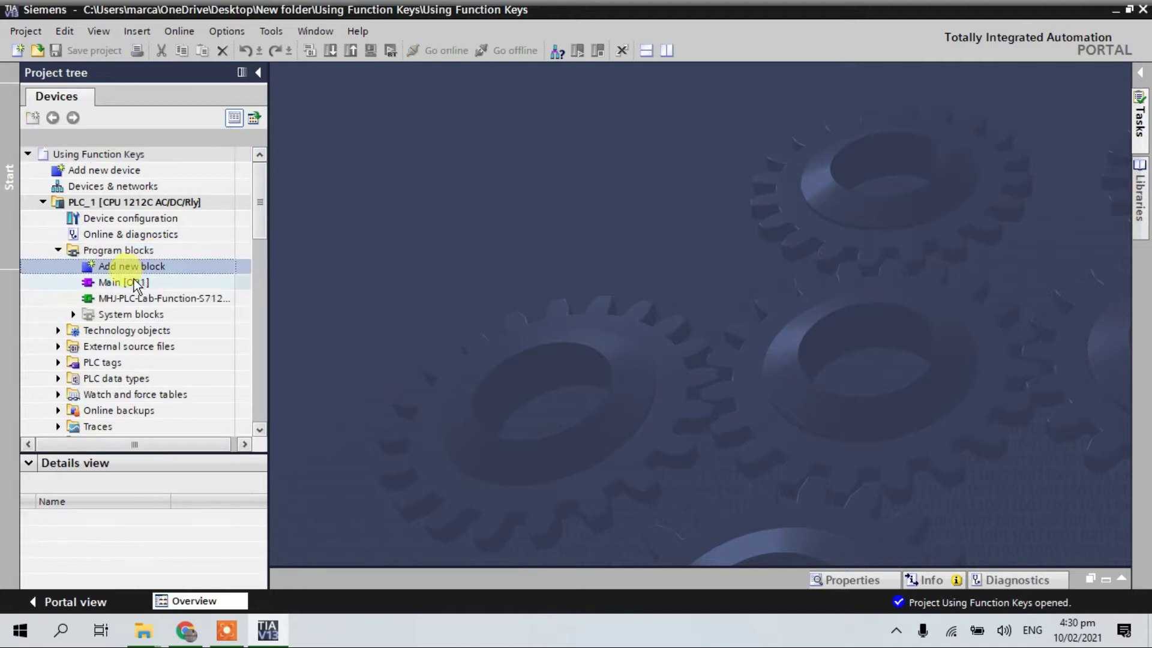
left_click(132, 284)
double_click(132, 283)
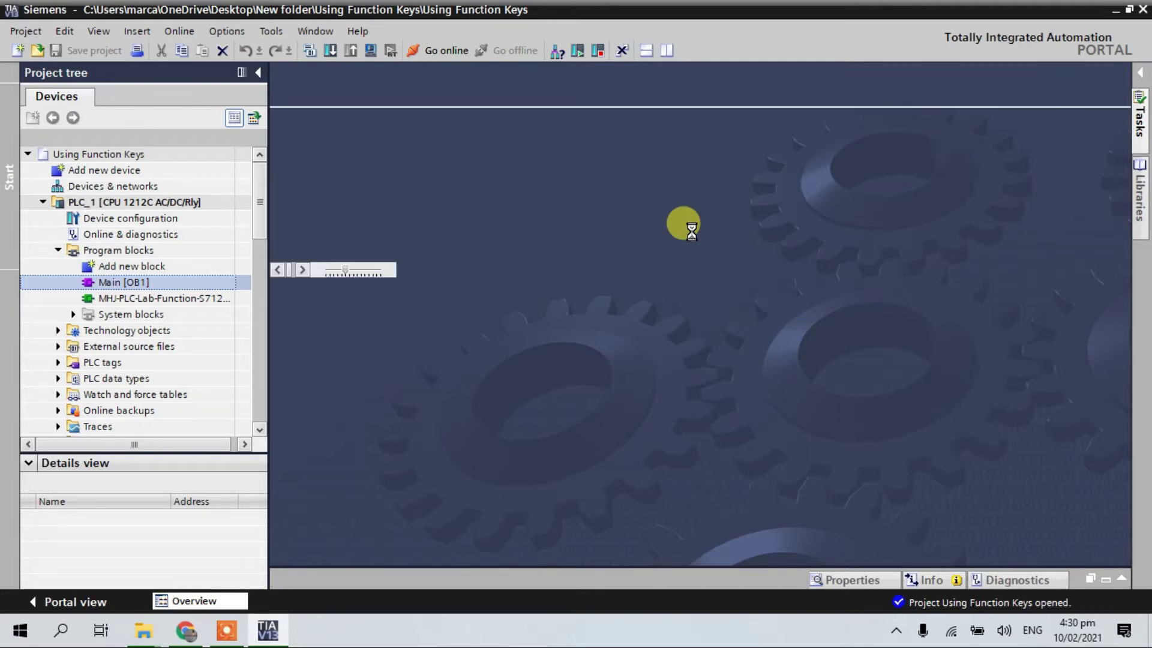
Scroll the project tree until HMI_1 [KTP400 Basic PN] and its folders are visible.
scroll(943, 353, "down", 2)
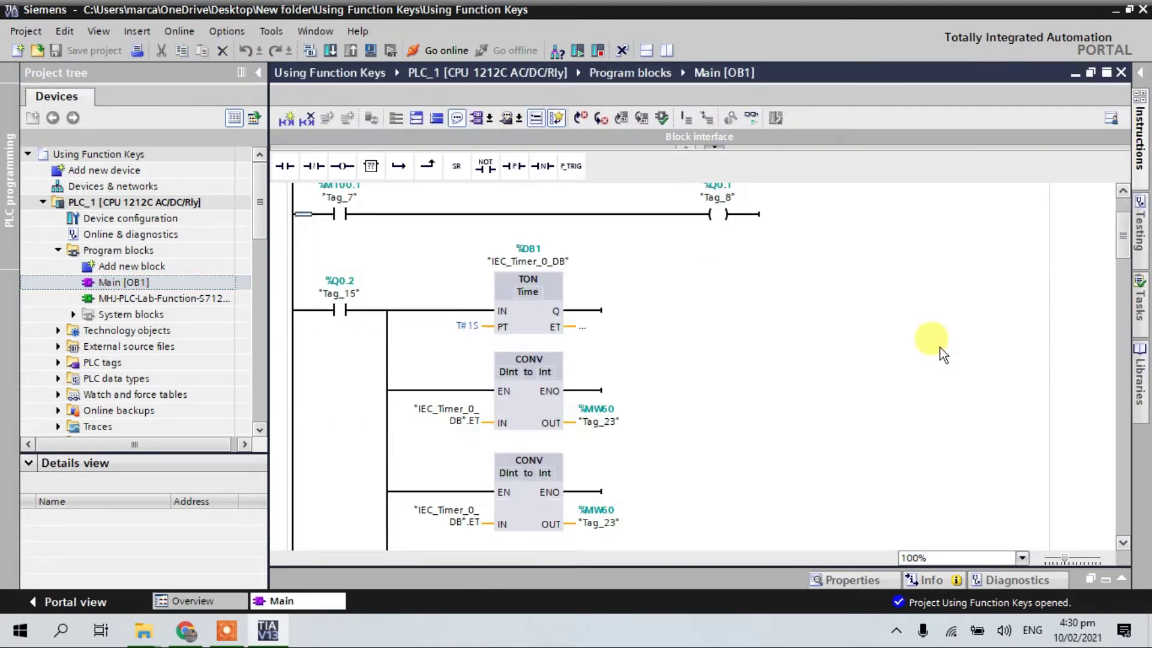
scroll(943, 354, "down", 10)
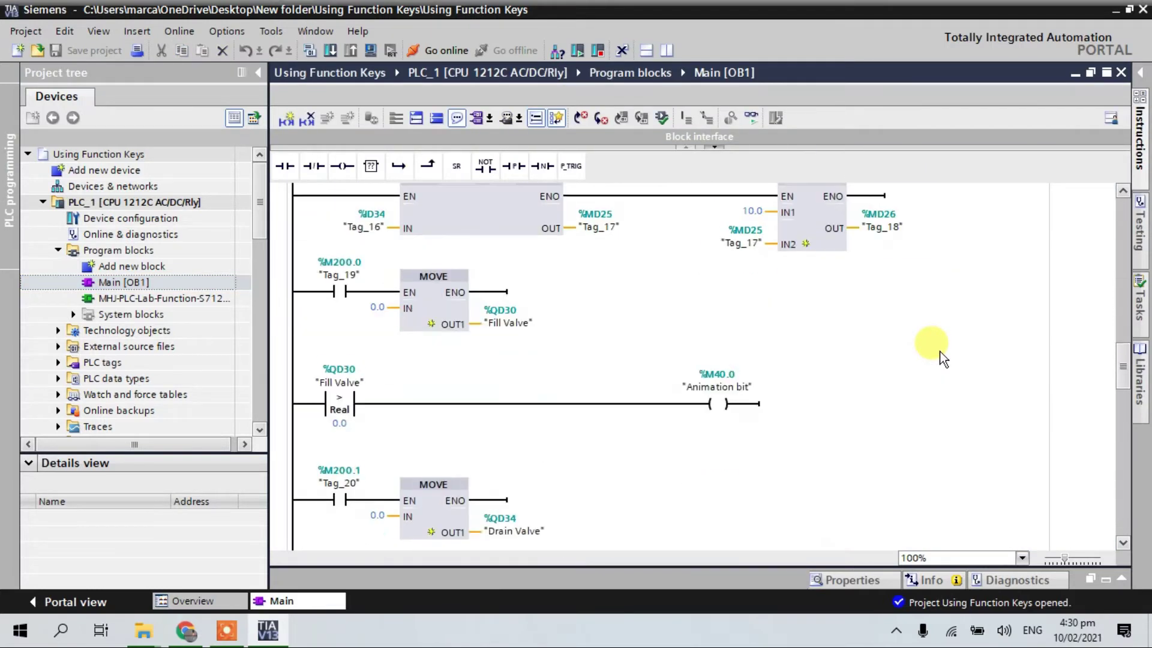
scroll(943, 359, "down", 12)
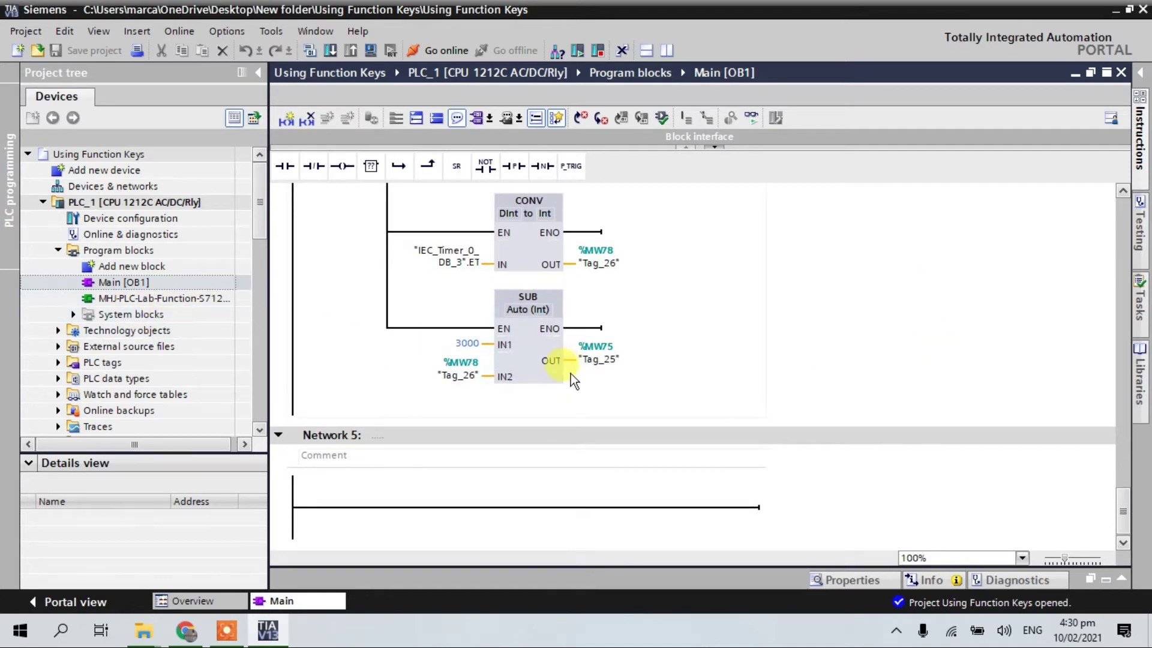
left_click(259, 430)
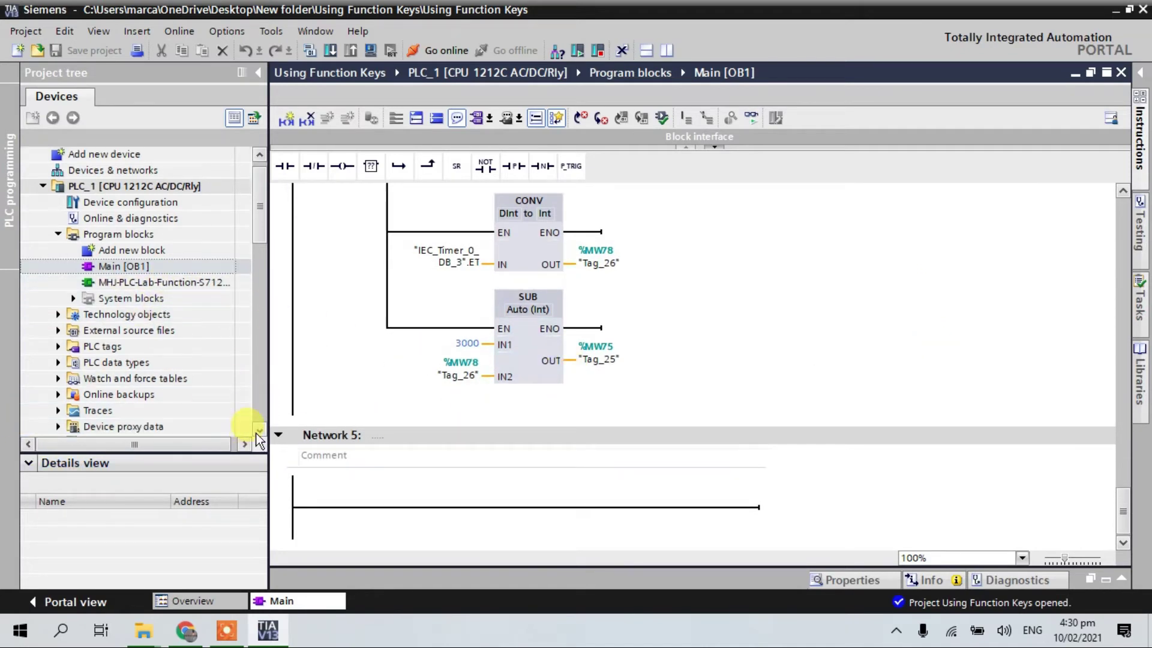
left_click(259, 430)
left_click(259, 430)
left_click(258, 430)
left_click(258, 430)
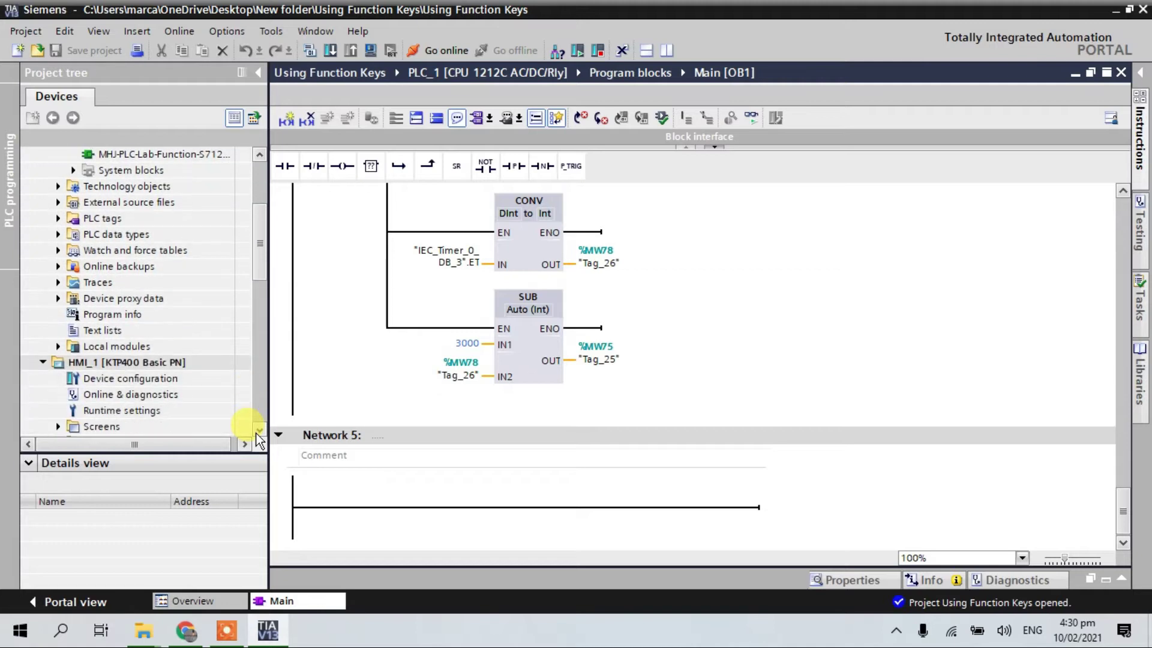
left_click(259, 430)
left_click(259, 430)
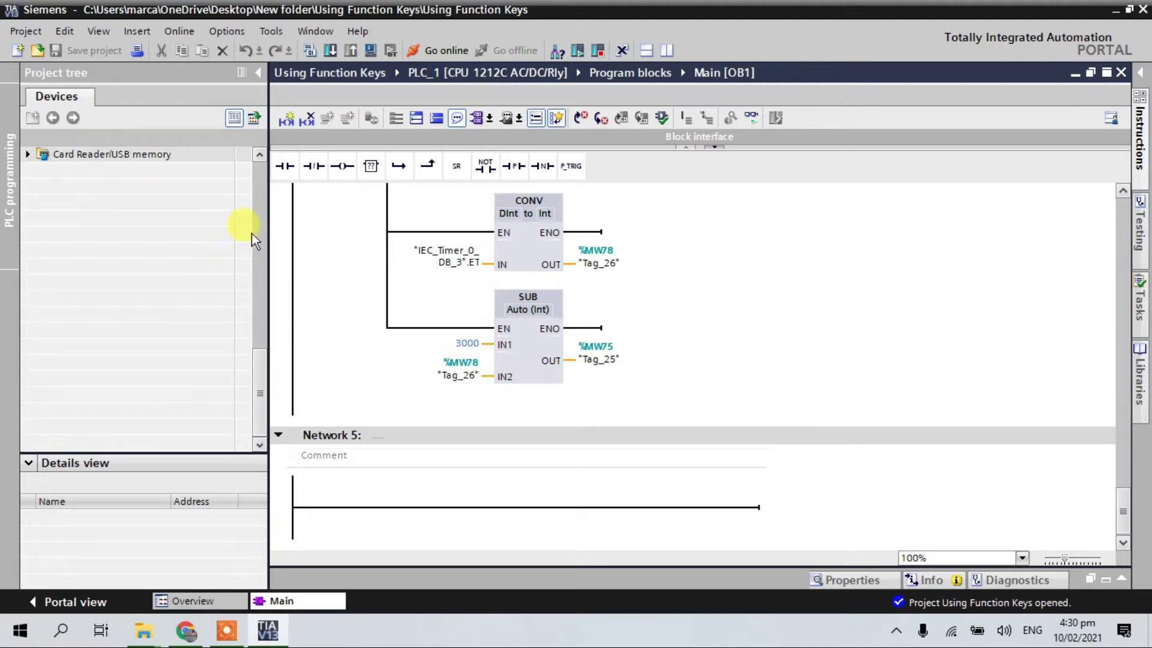
left_click(258, 156)
left_click(258, 156)
left_click(258, 156)
left_click(258, 156)
left_click(258, 156)
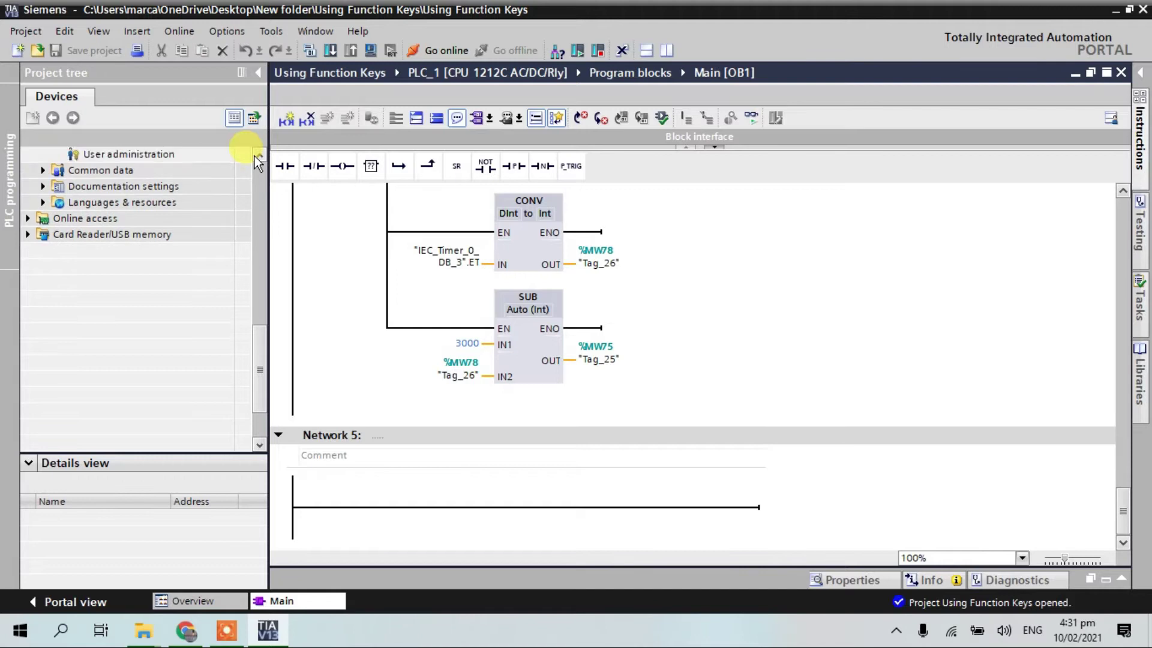
scroll(258, 157, "up", 4)
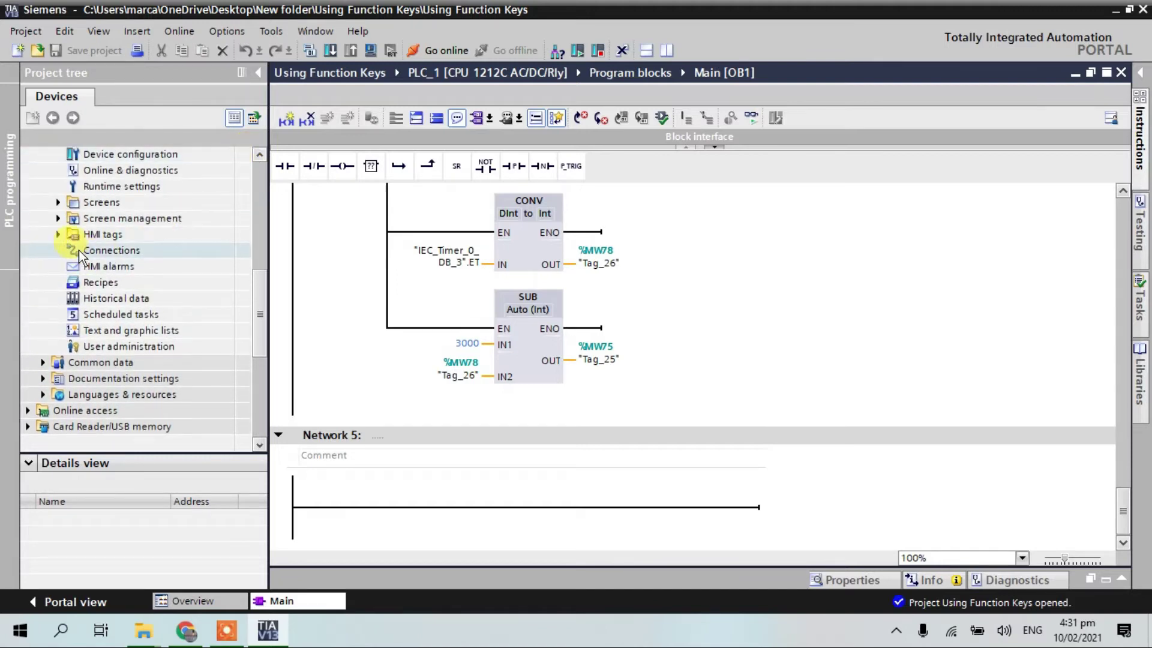
left_click(259, 156)
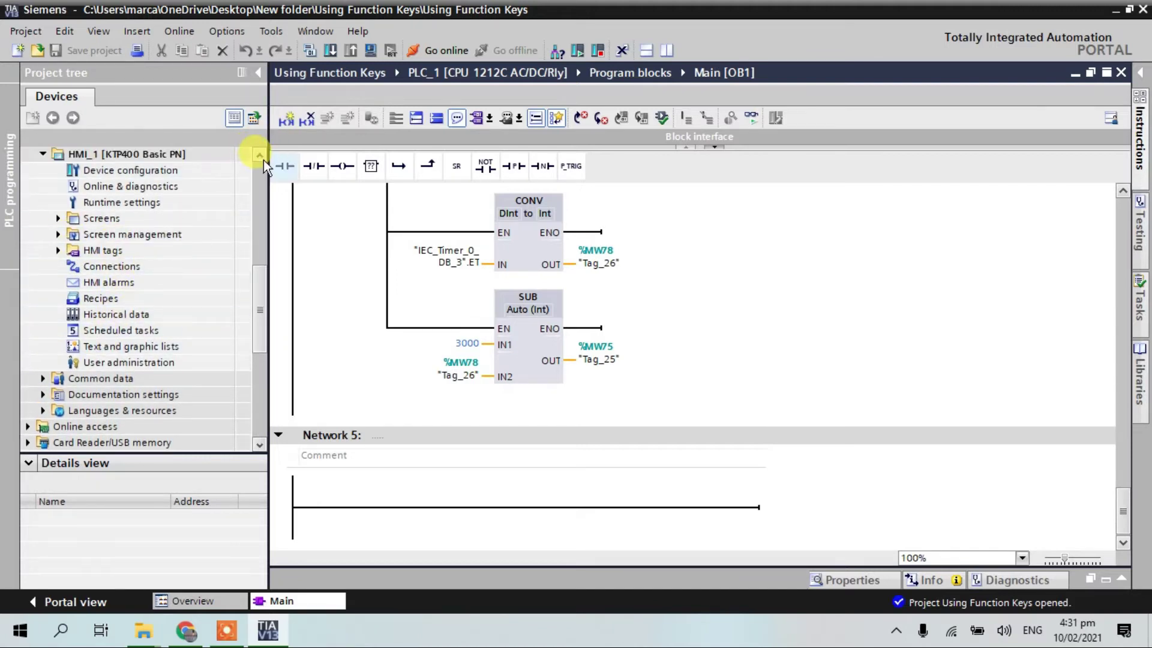
Expand HMI_1 > Screens and open the Box screen in the screen editor.
left_click(259, 156)
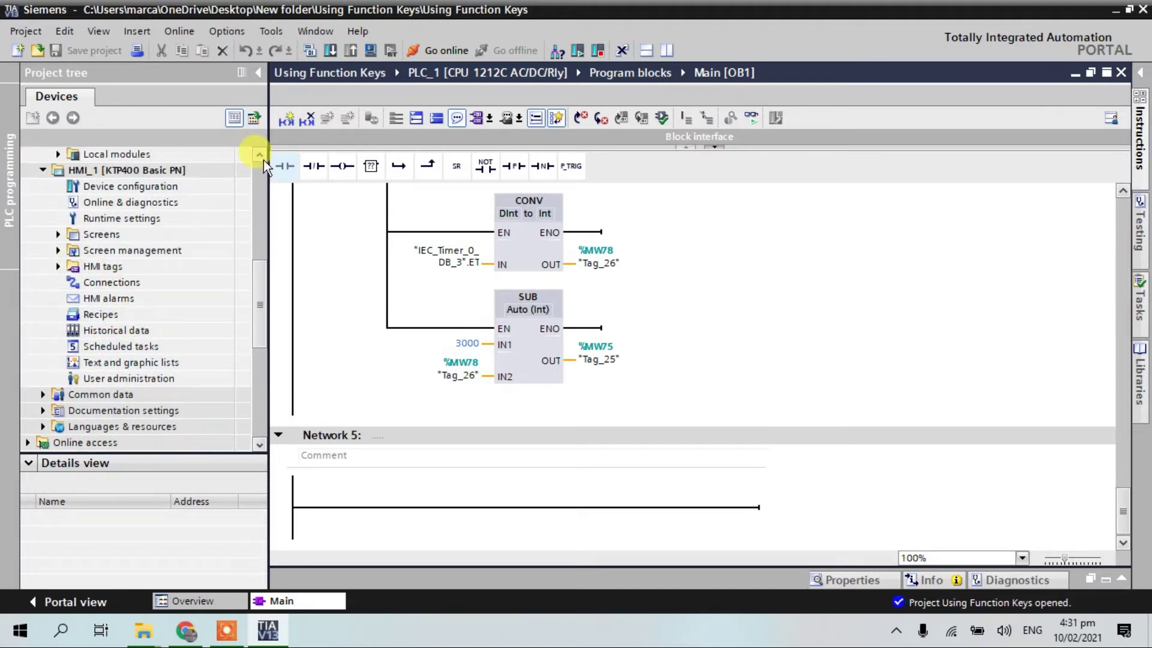
left_click(53, 236)
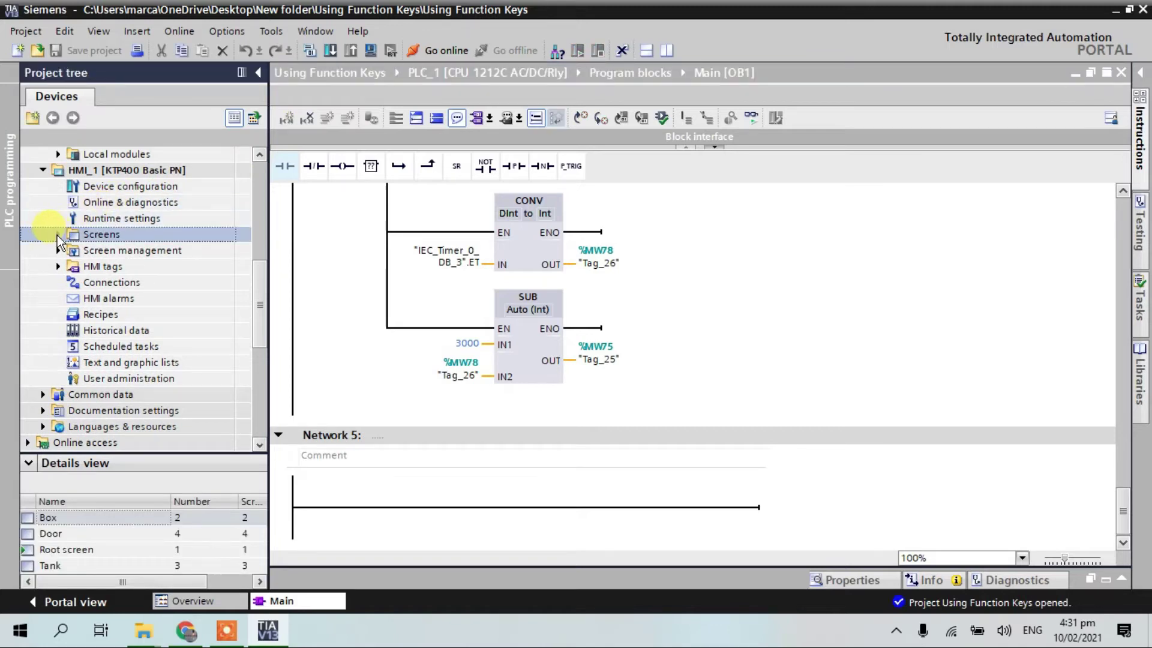
left_click(58, 234)
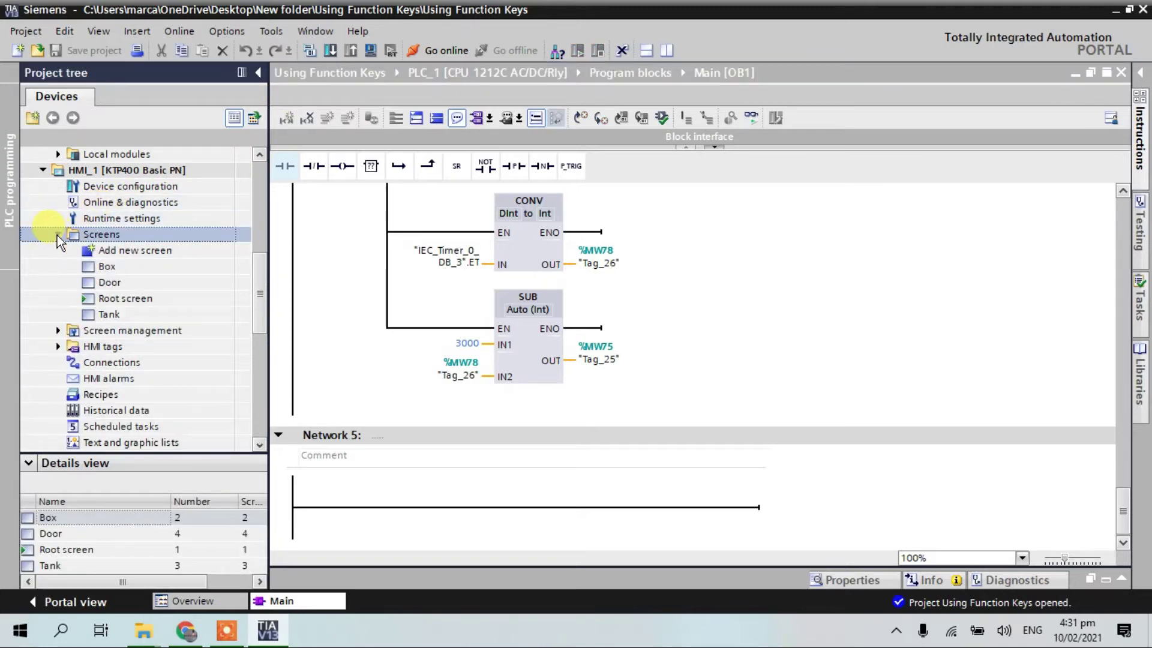
left_click(99, 266)
key("F2")
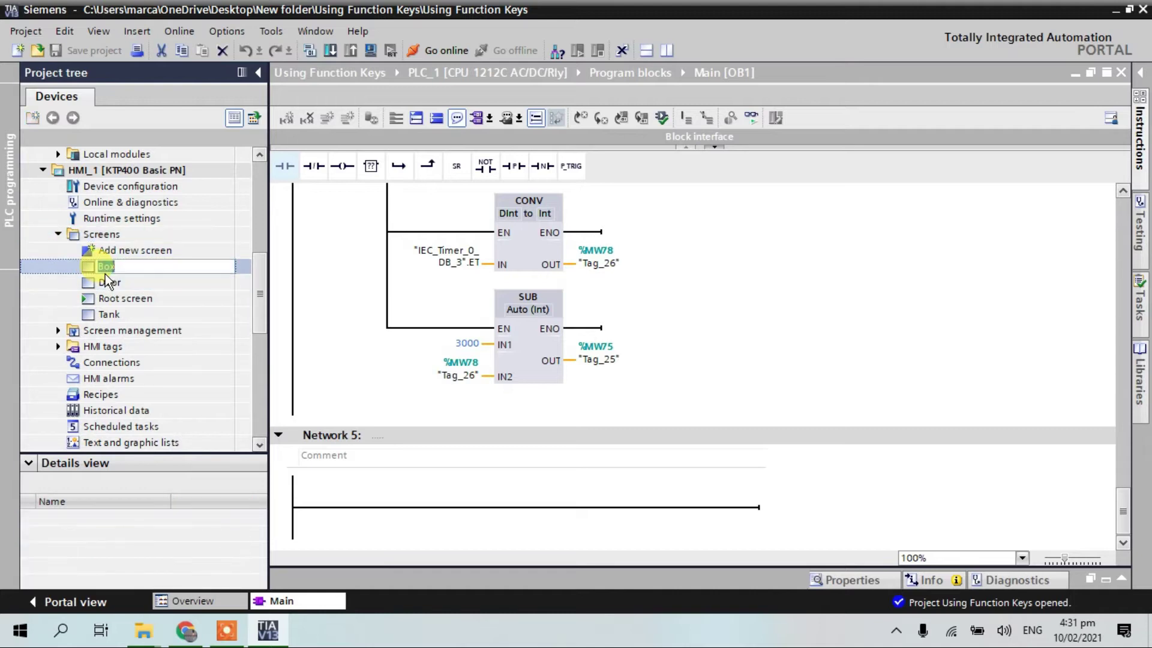
key("Escape")
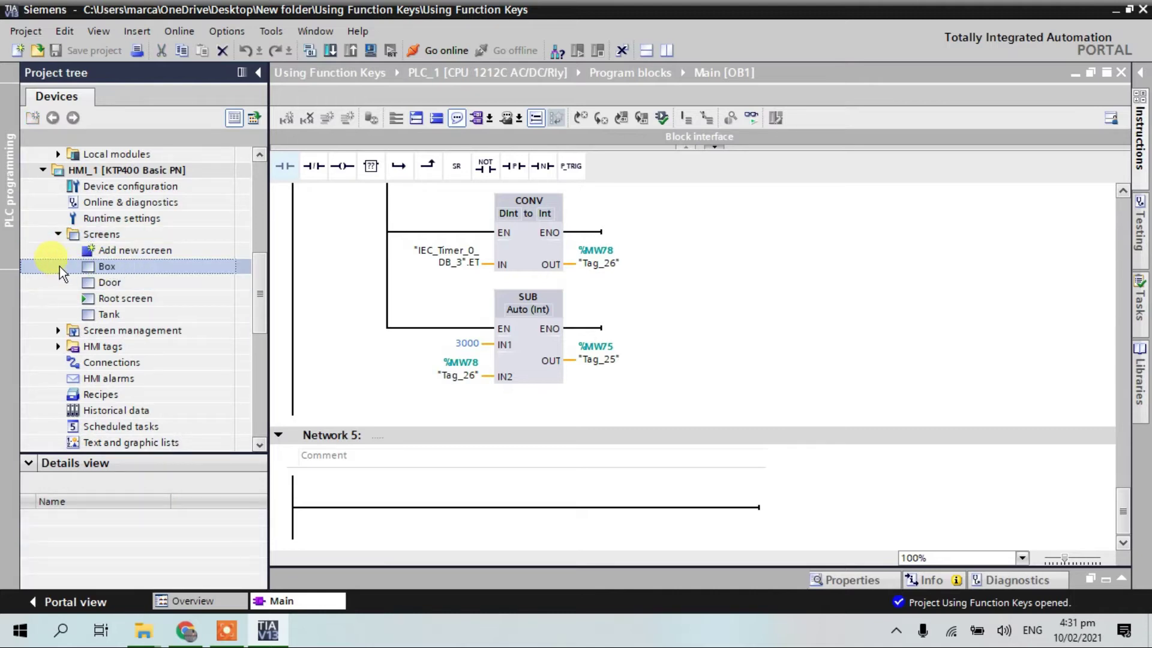
double_click(135, 268)
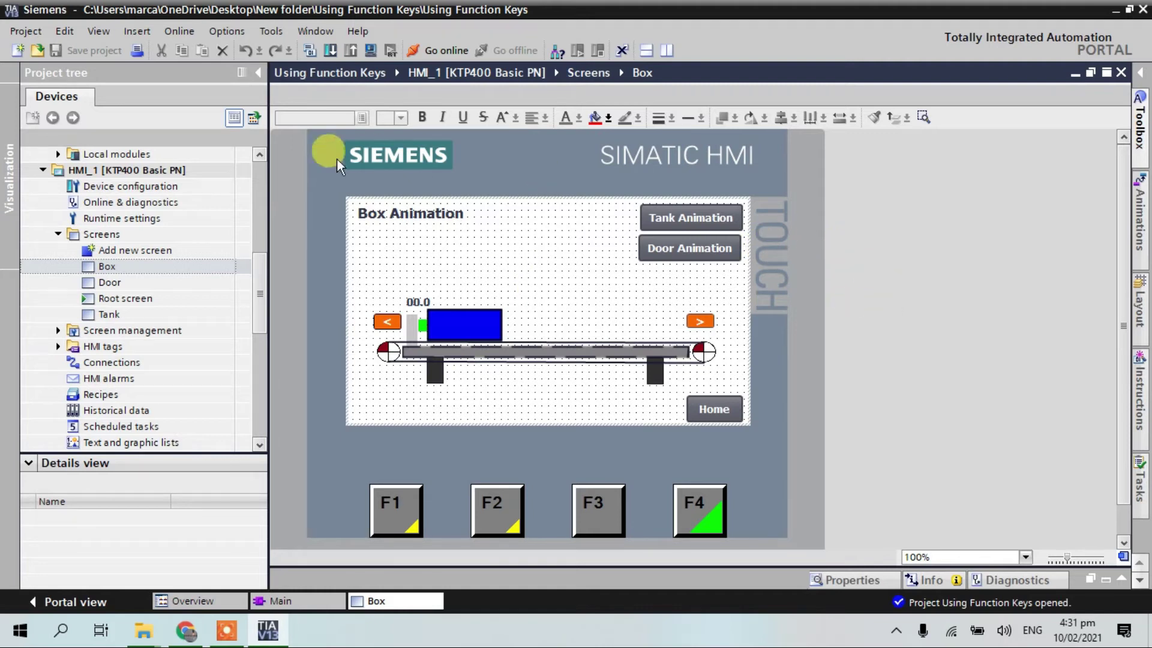
Select the HMI_1 device, then the PLC_1 controller in the project tree.
left_click(153, 170)
scroll(218, 193, "up", 8)
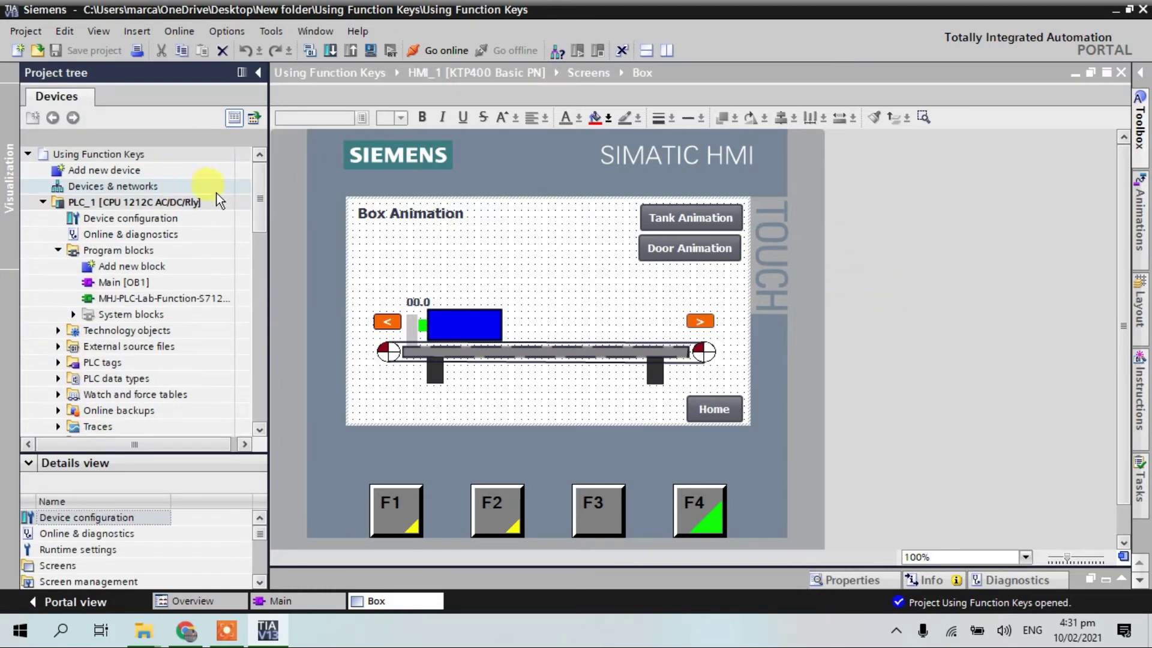
left_click(159, 203)
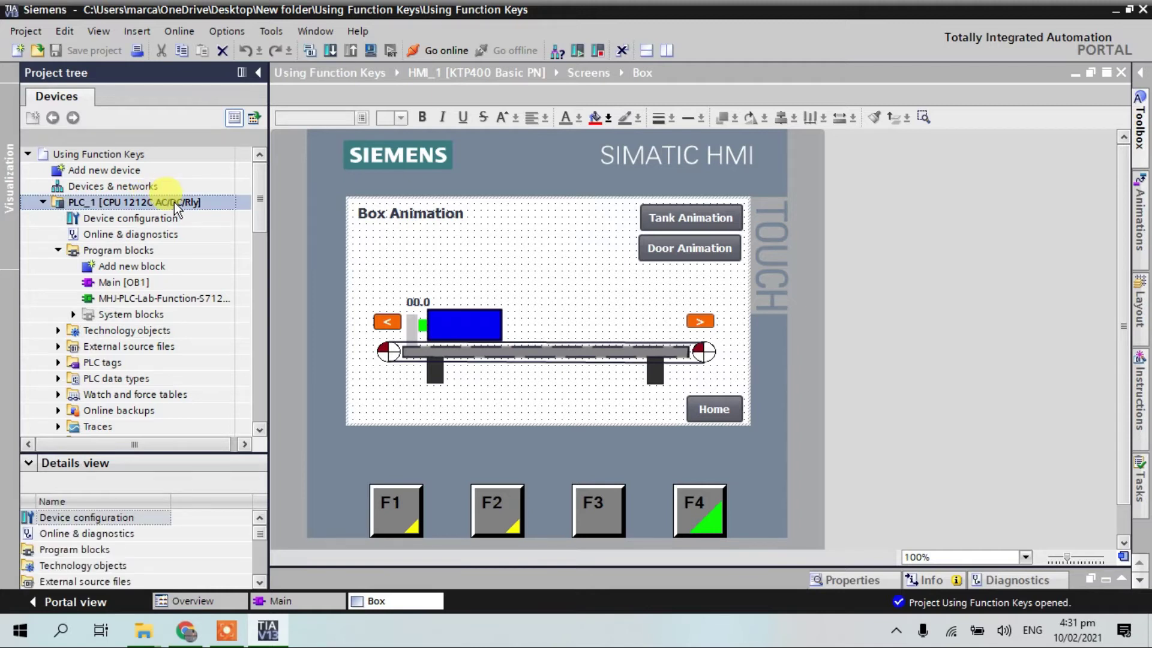
left_click(174, 203)
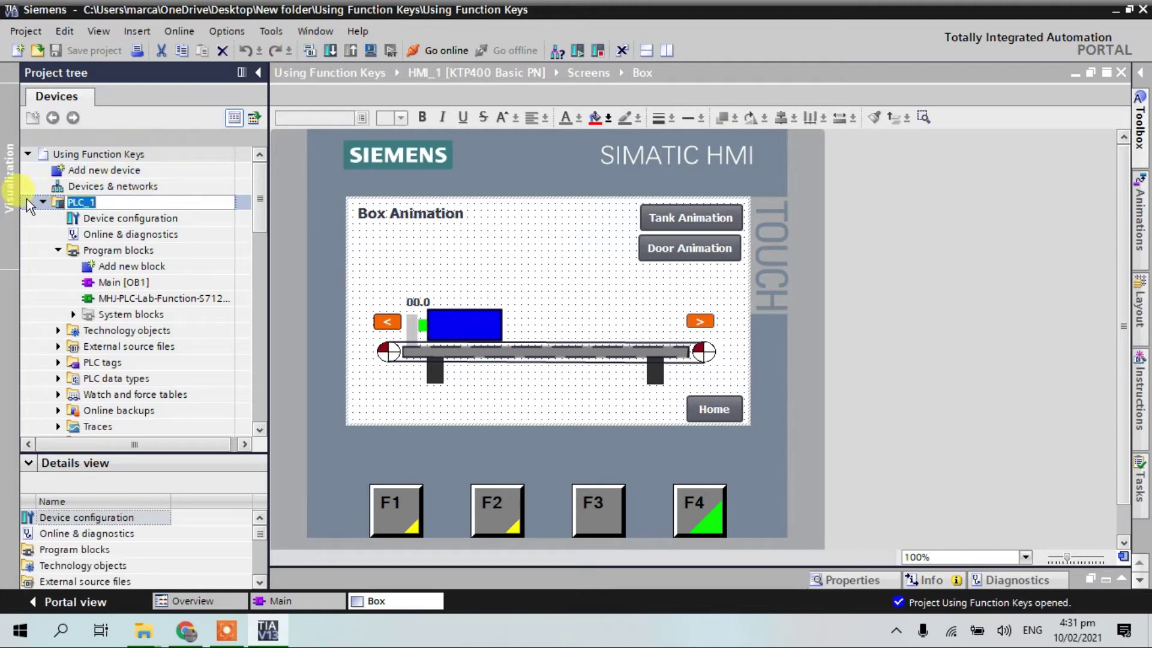
Compile PLC_1 (0 errors, 2 warnings) and collapse the compile results.
key("Return")
left_click(308, 53)
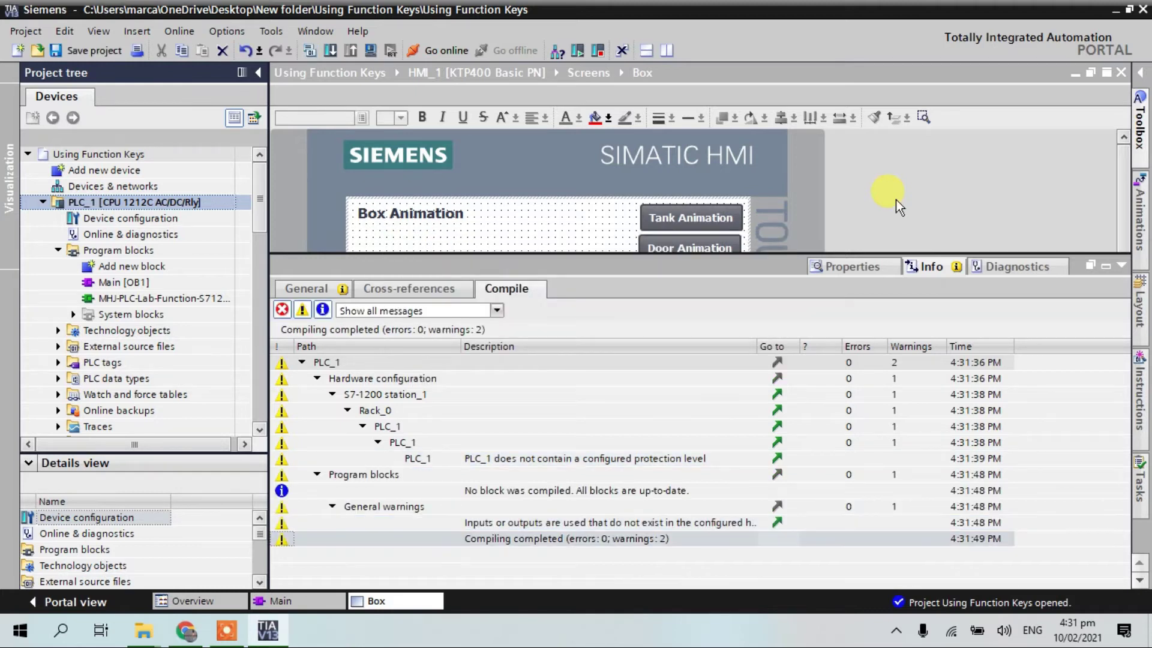
left_click(895, 208)
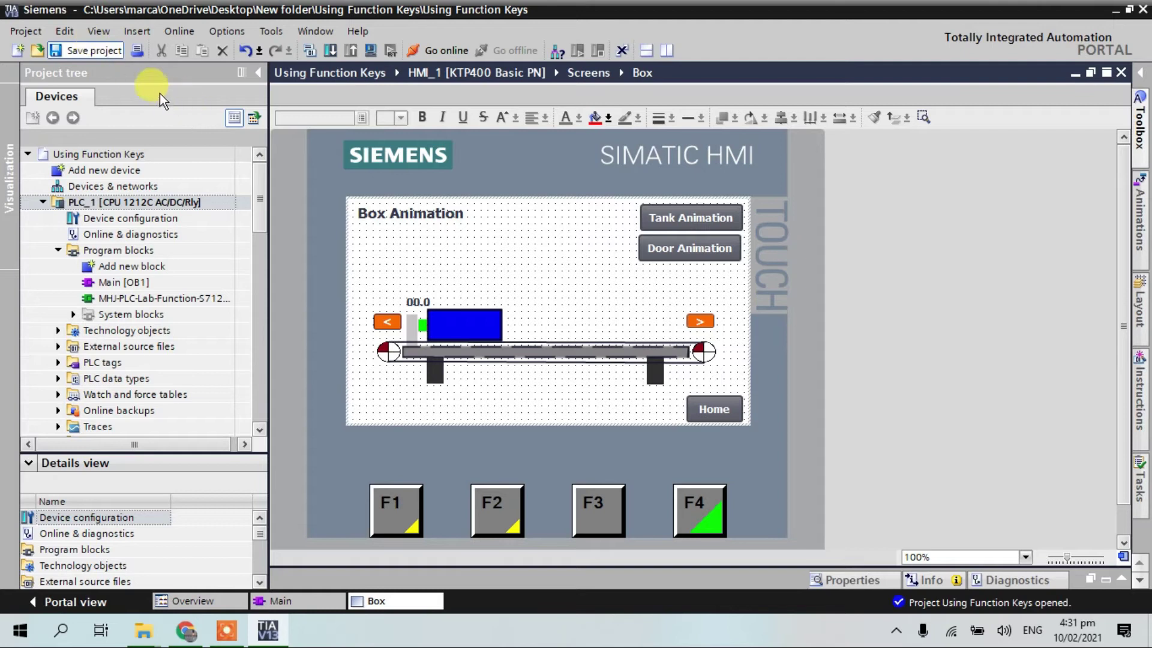
Archive the project into New folder under the name Using Function Keys1.
left_click(27, 32)
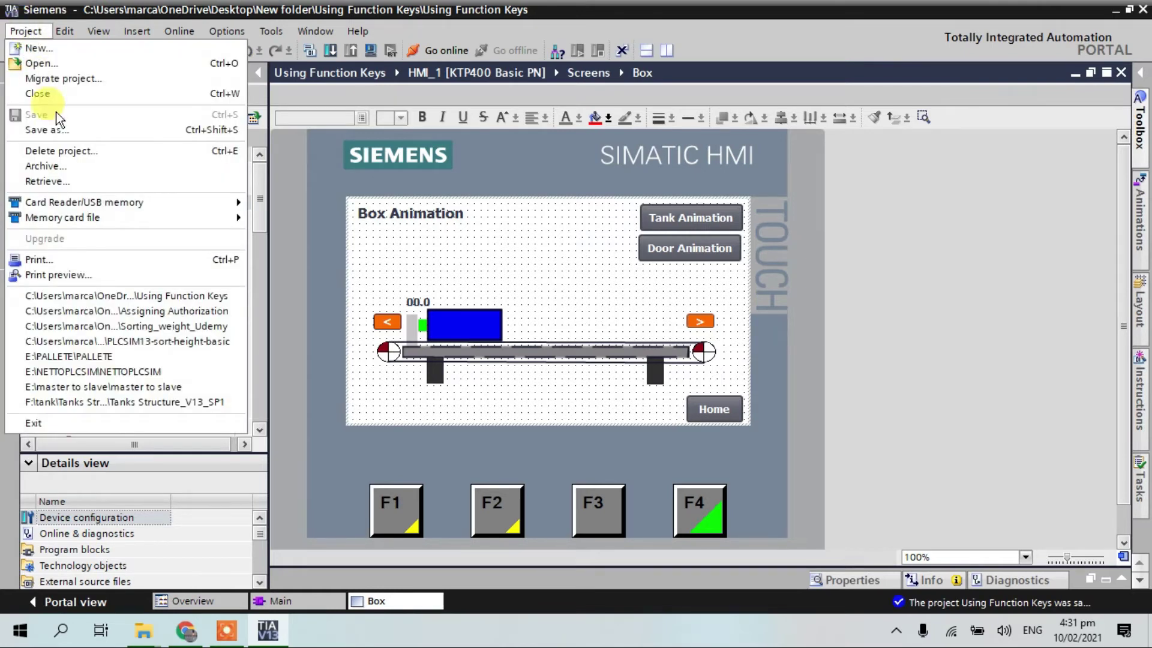
left_click(56, 165)
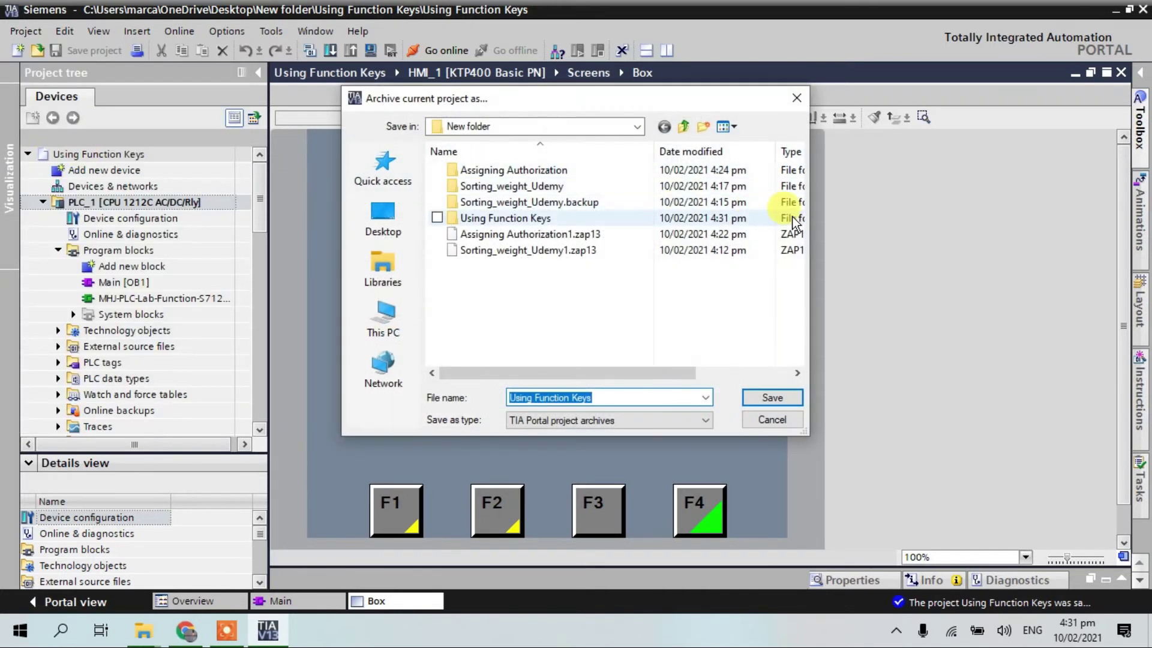
left_click(657, 398)
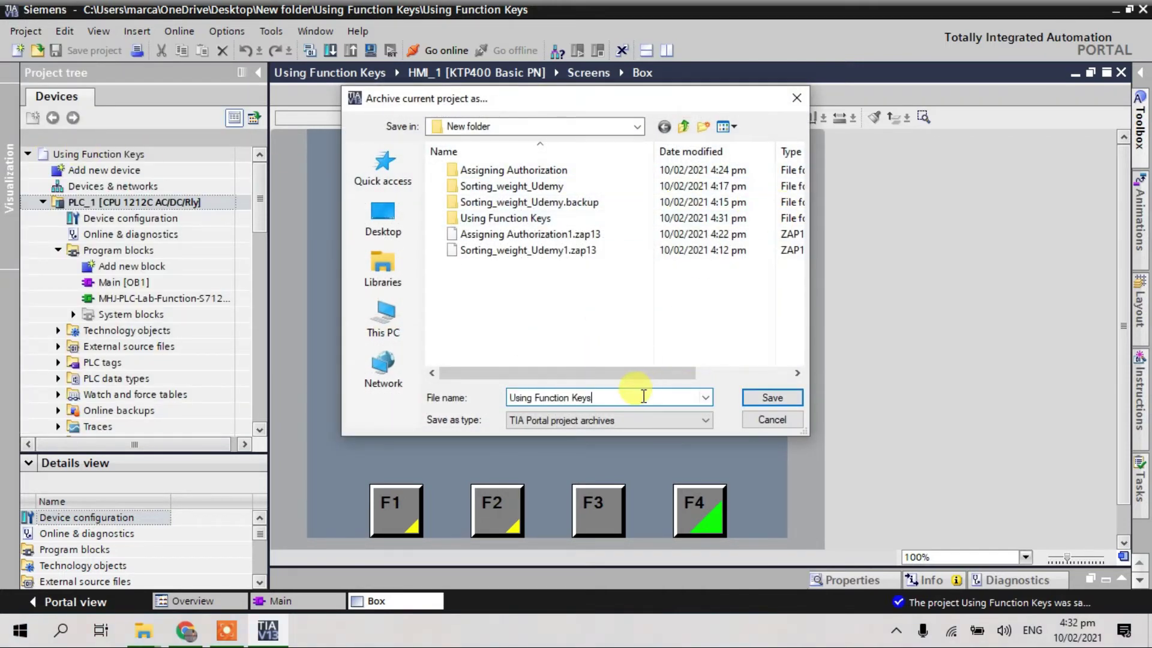
type("1")
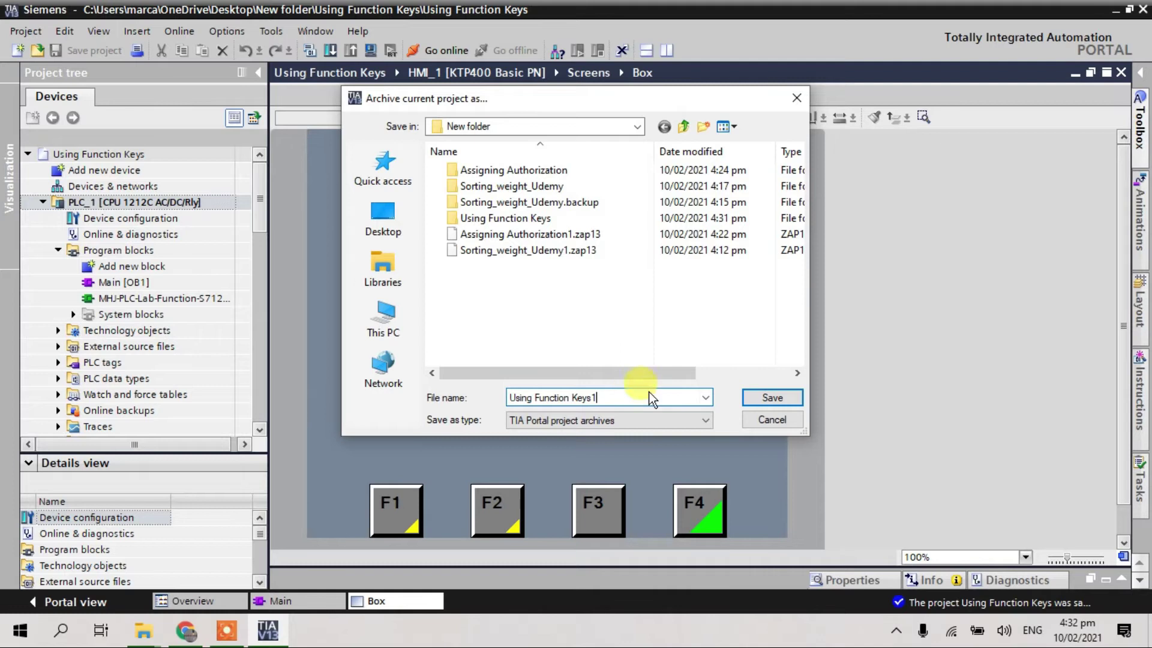
left_click(787, 396)
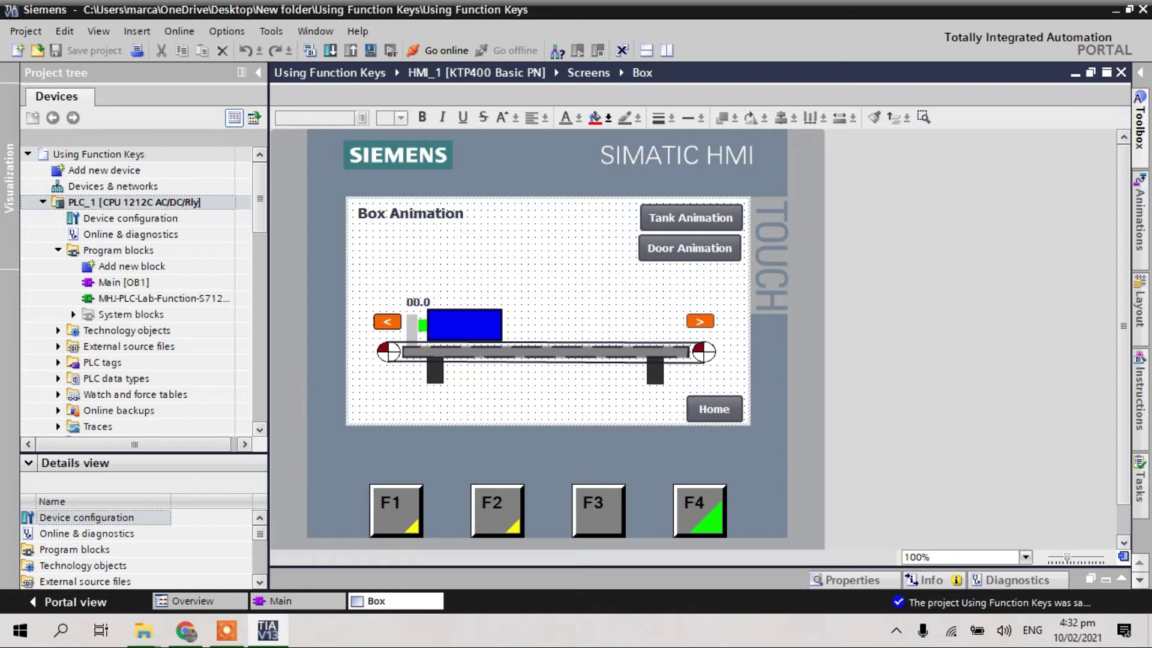
Close the V13 project and switch TIA Portal V16 to its empty Project view.
left_click(1142, 9)
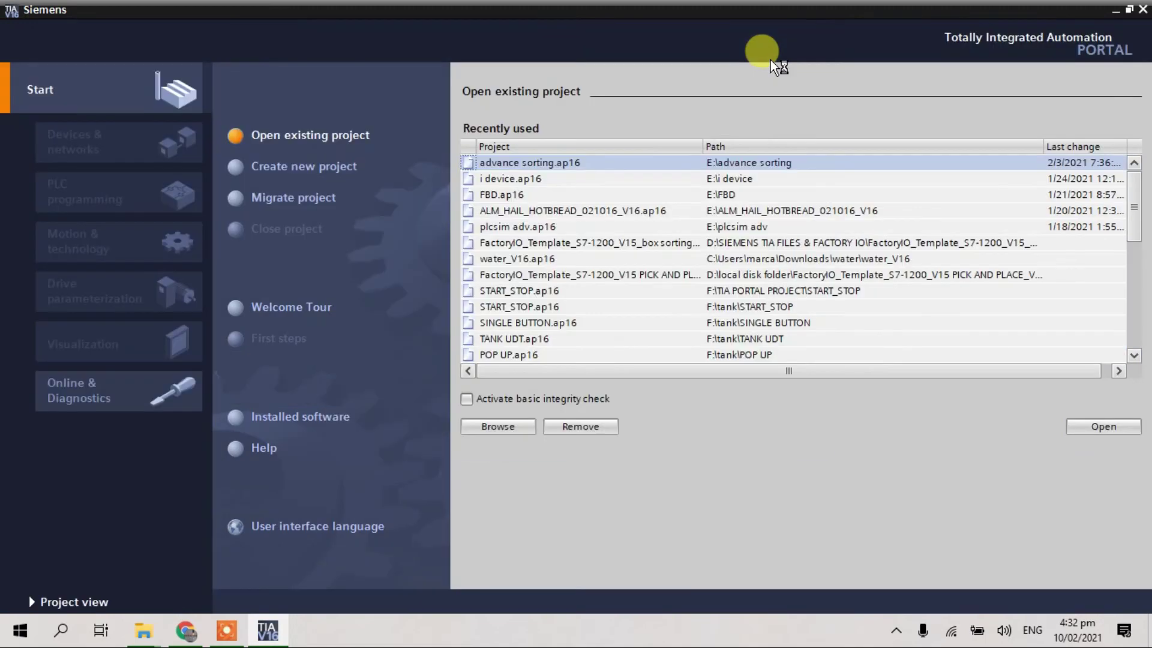
left_click(90, 601)
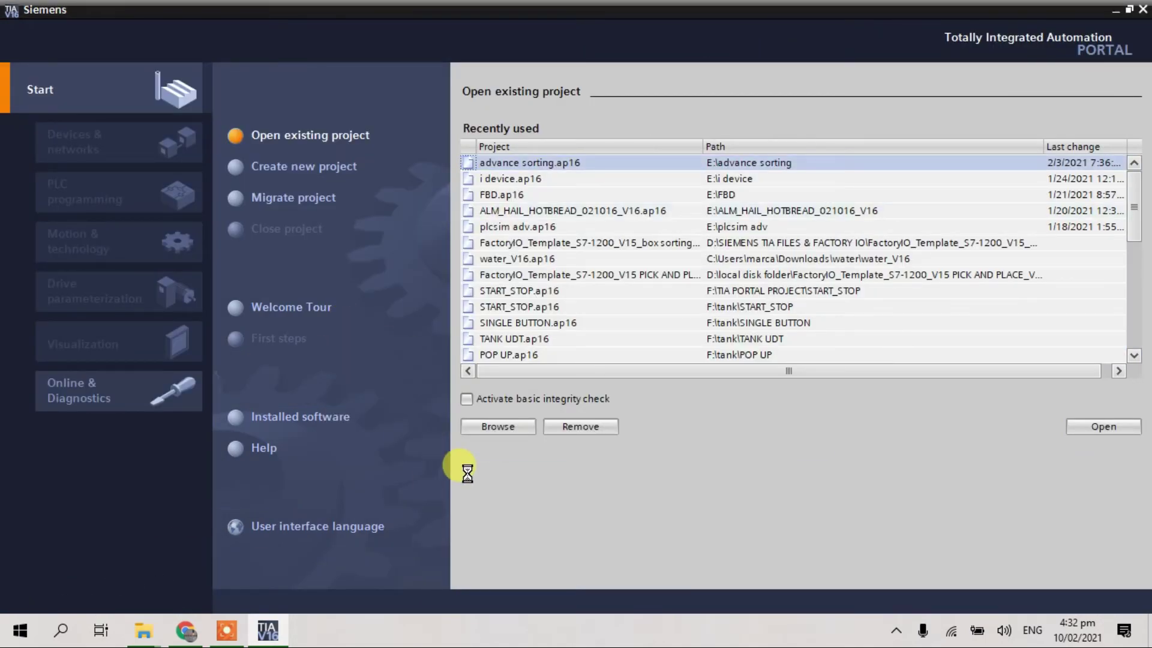
left_click(25, 31)
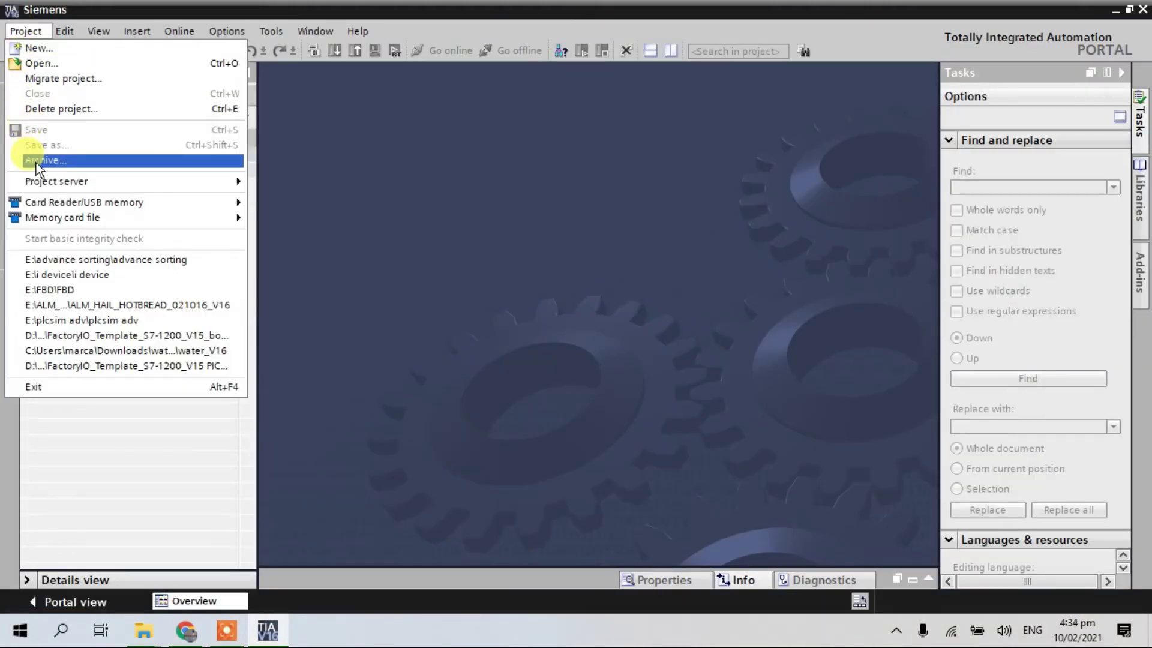
Open the Using Function Keys project file from Desktop > New folder > Using Function Keys in TIA Portal V16.
left_click(41, 59)
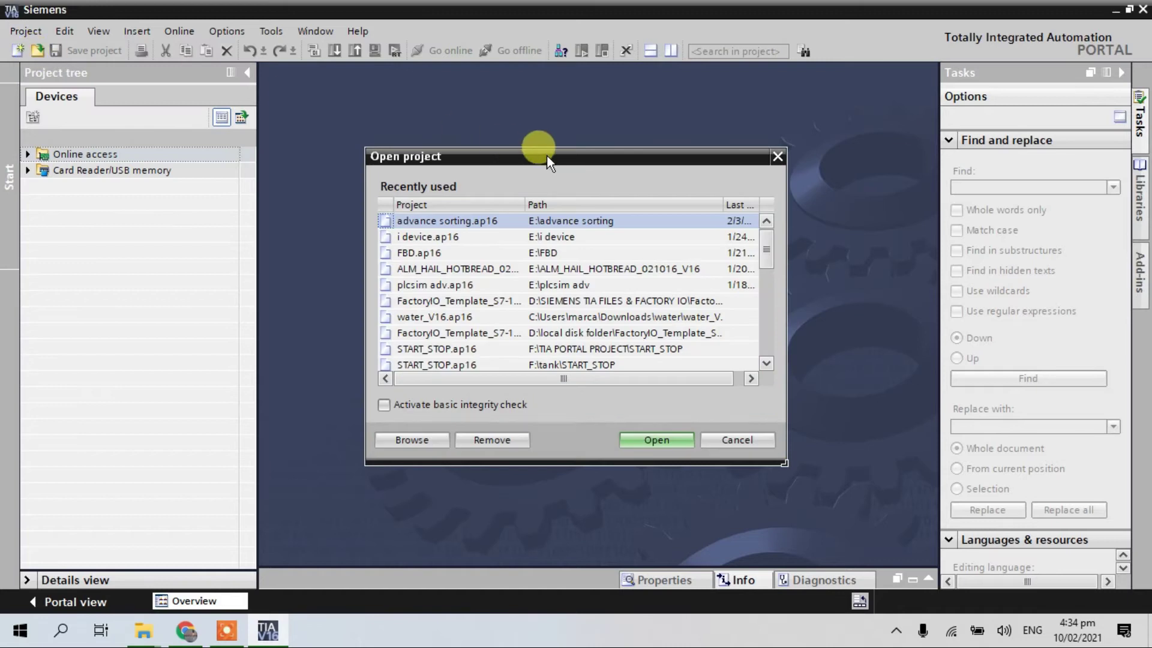
left_click(426, 438)
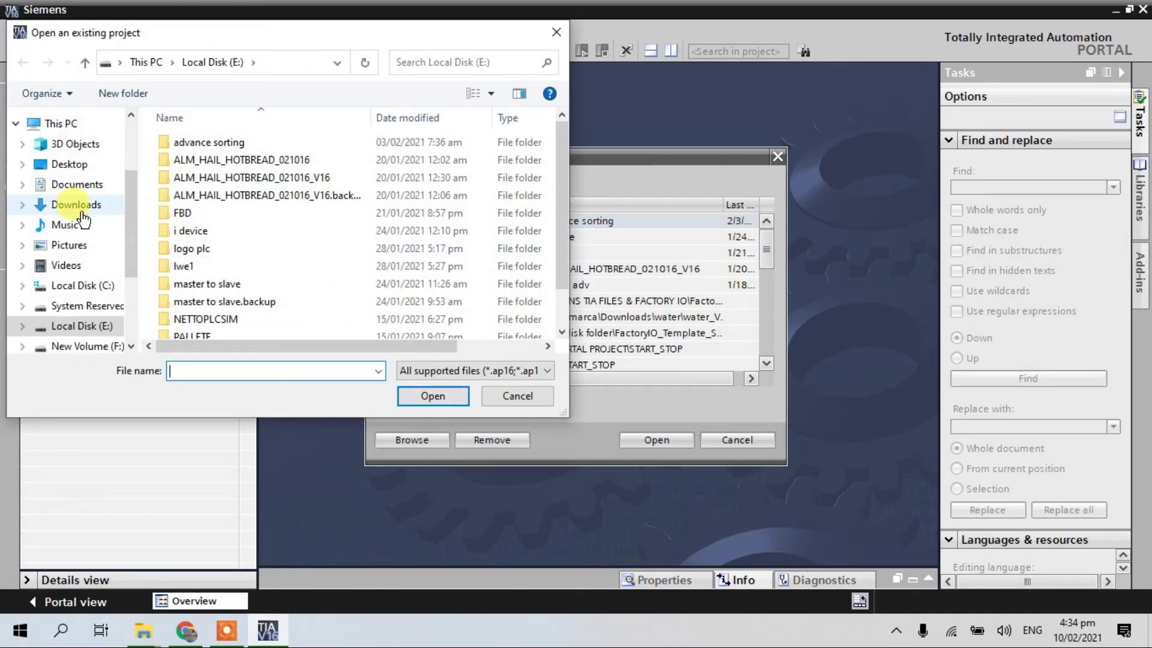
left_click(80, 173)
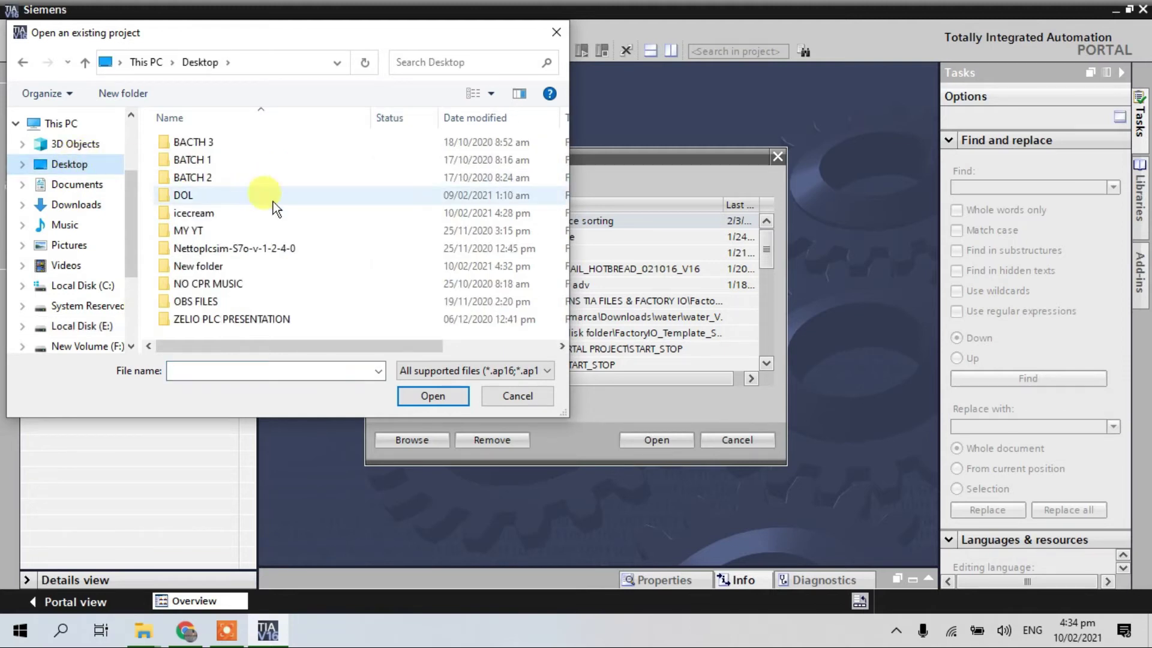
double_click(195, 262)
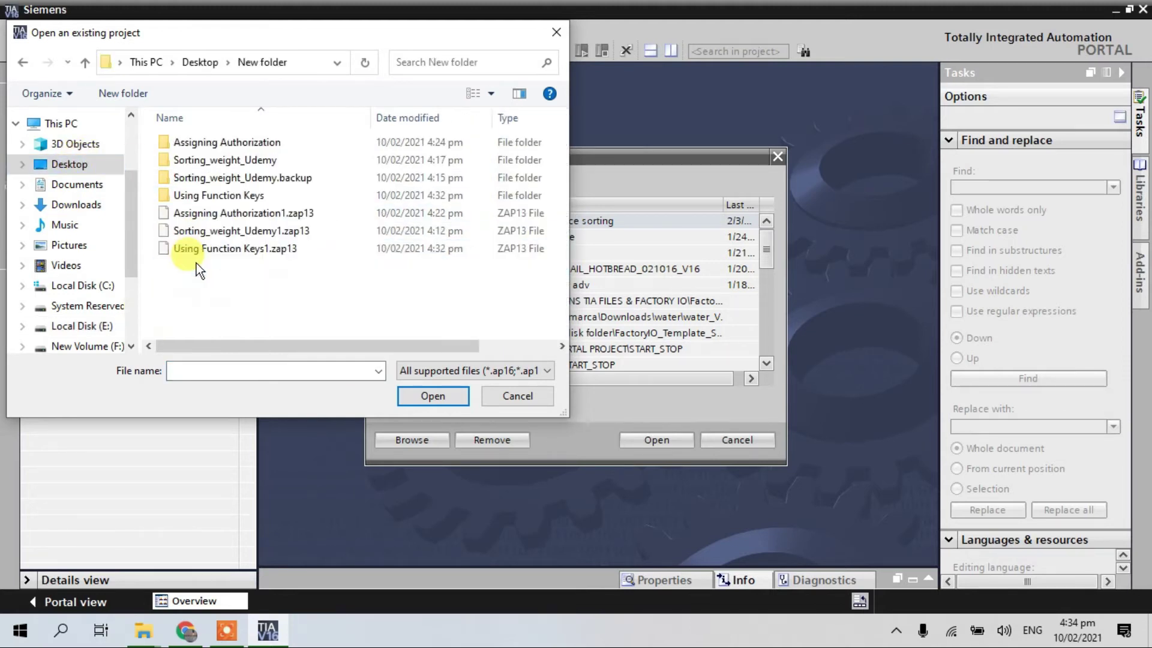
left_click(224, 198)
left_click(452, 394)
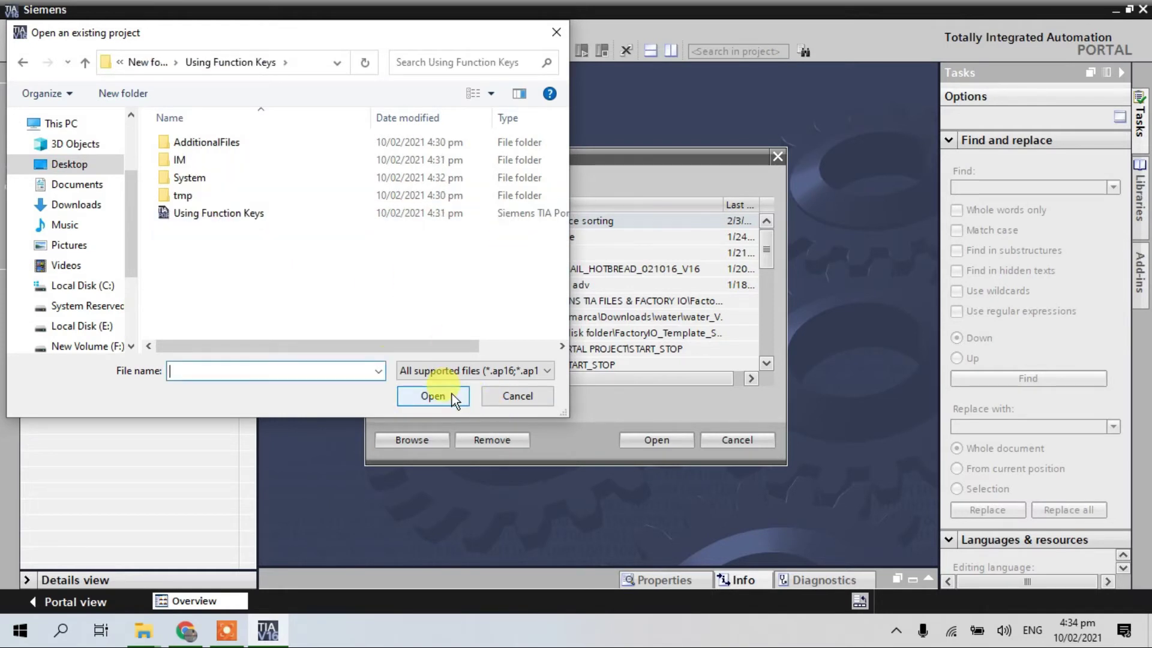
left_click(251, 212)
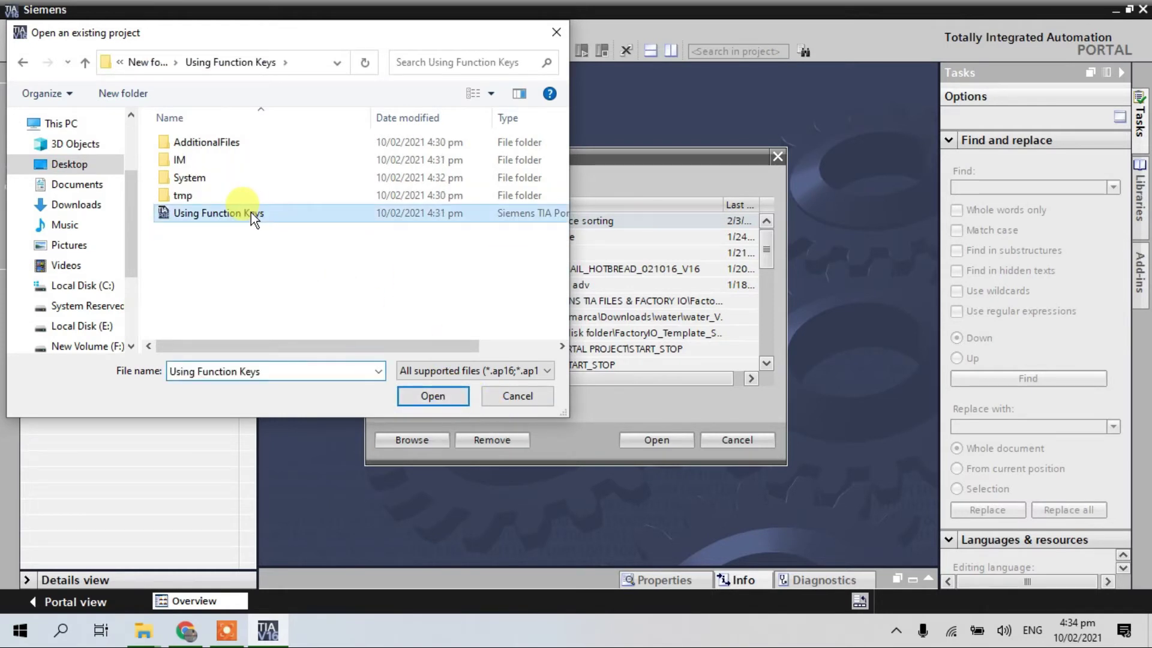
left_click(451, 397)
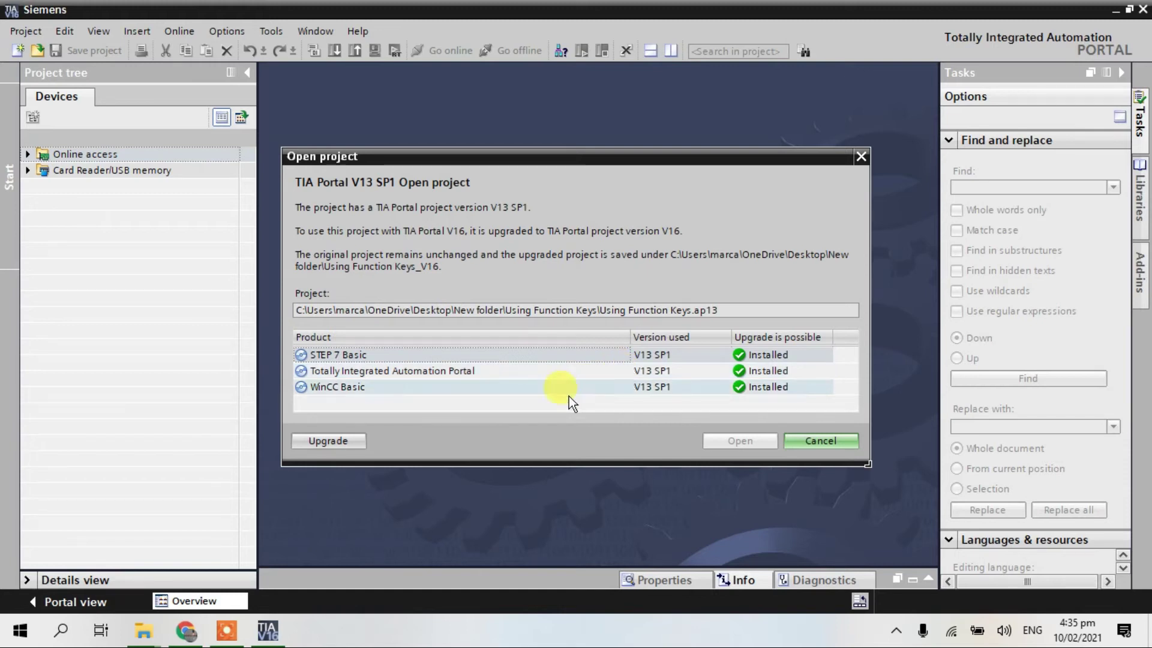
Upgrade the V13 SP1 Using Function Keys project to V16.
left_click(357, 442)
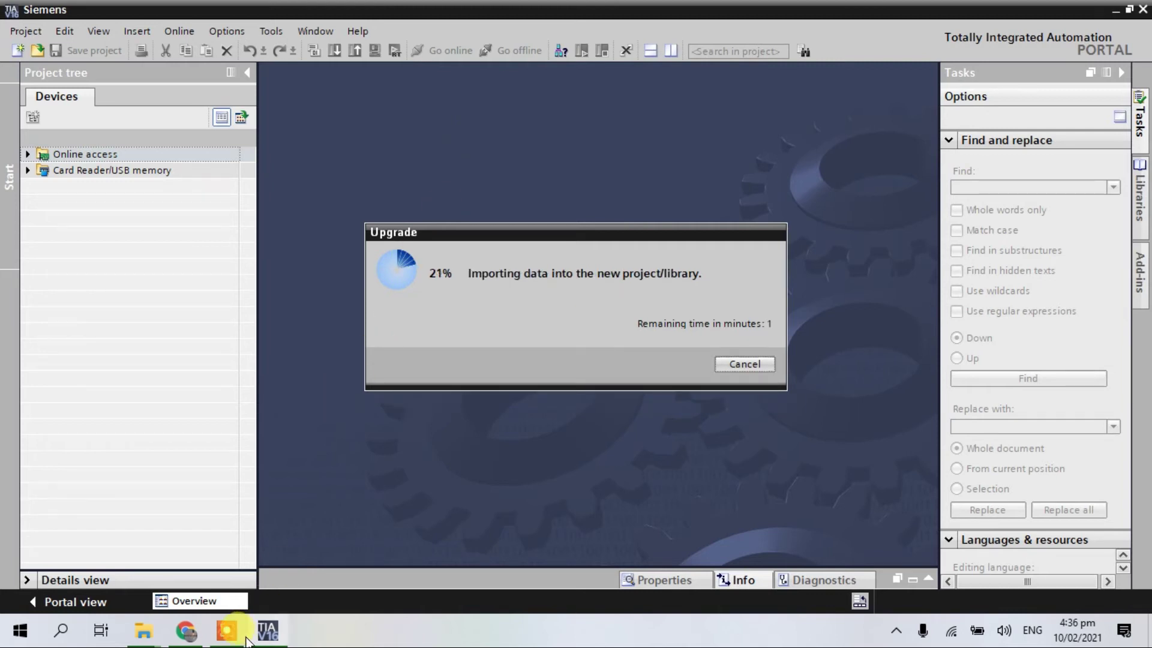
Wait for the upgrade to finish until the Complete upgrade notice appears.
left_click(227, 630)
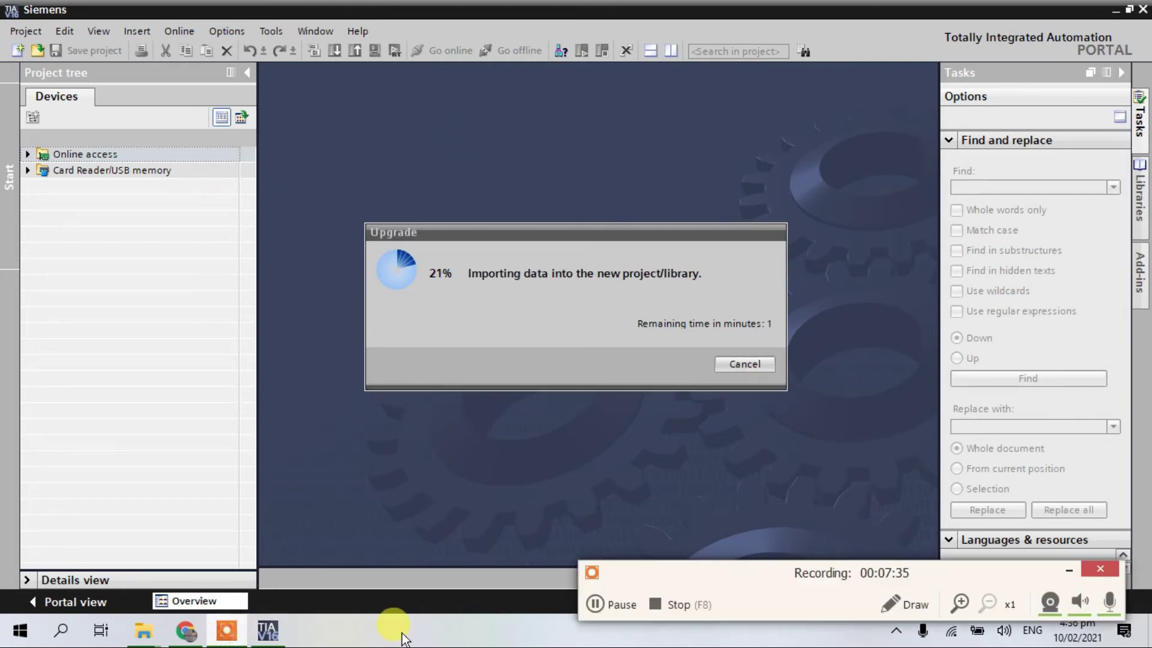
left_click(598, 606)
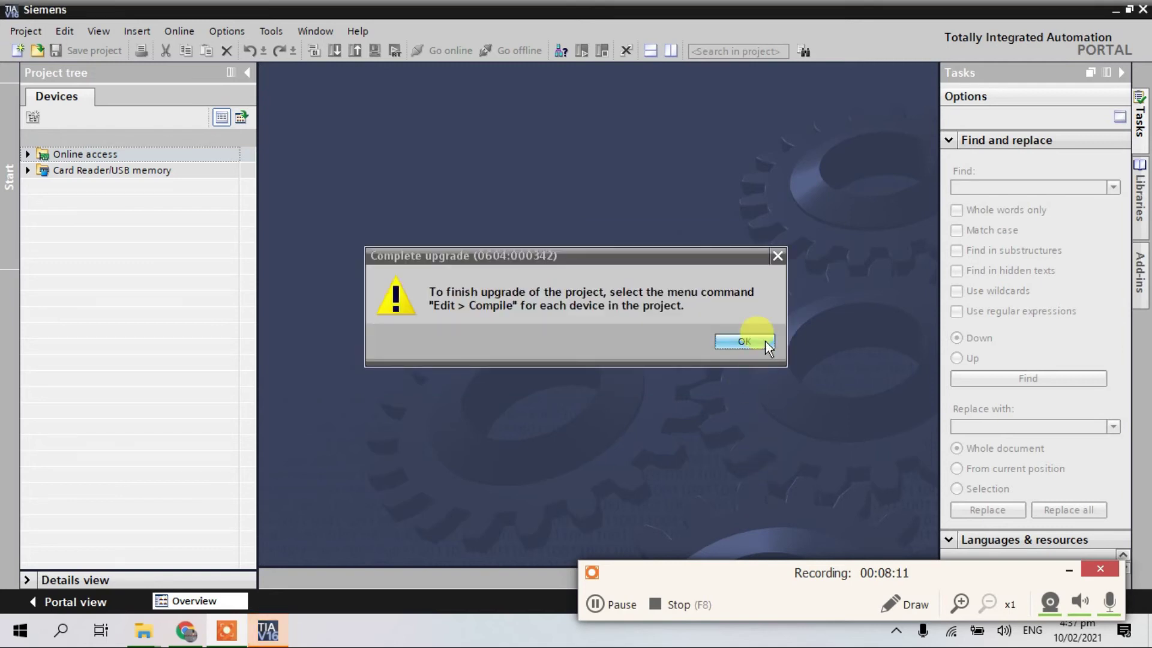
Dismiss the compile-to-finish notice and open Main [OB1] under PLC_1 > Program blocks.
left_click(765, 341)
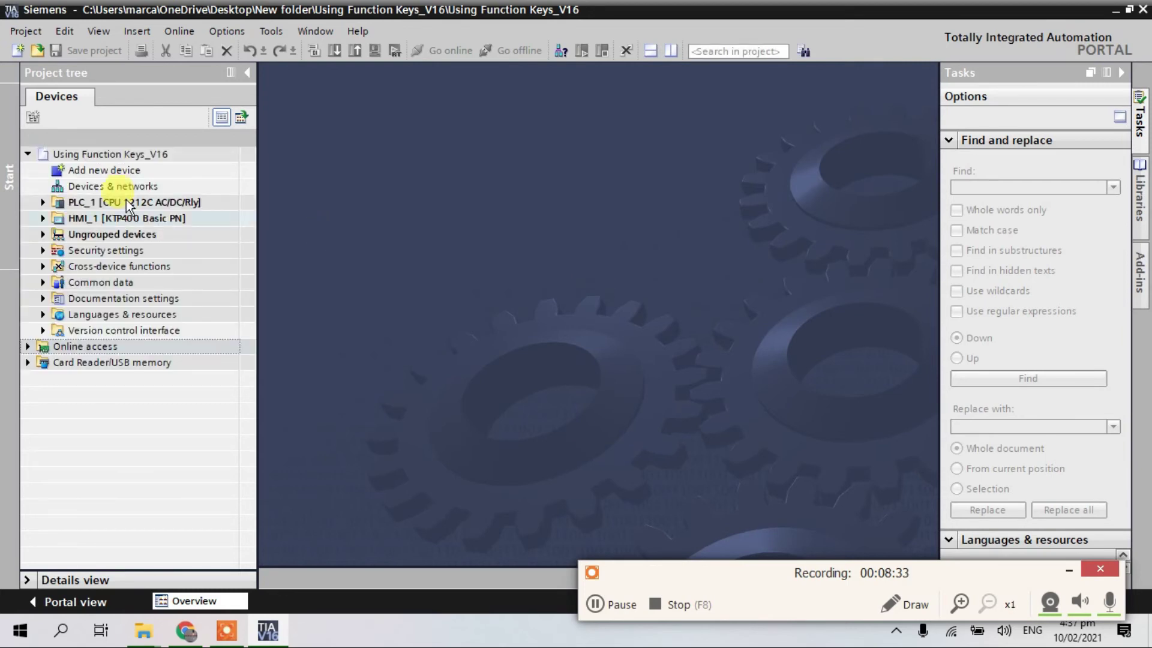
left_click(46, 204)
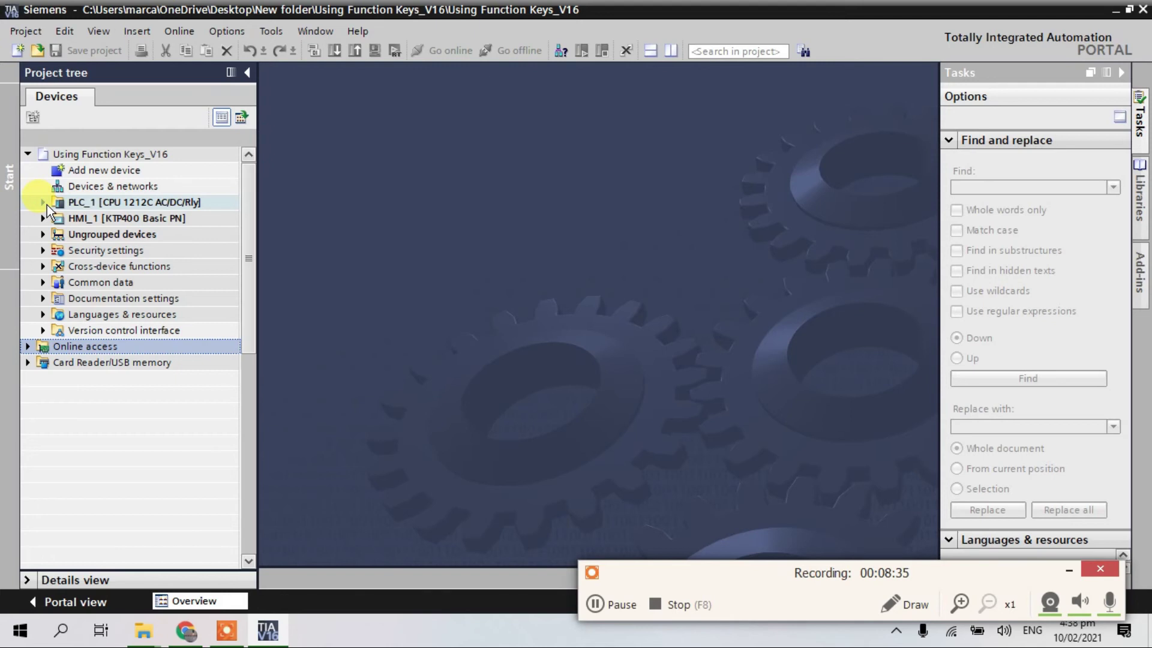
left_click(47, 204)
left_click(57, 249)
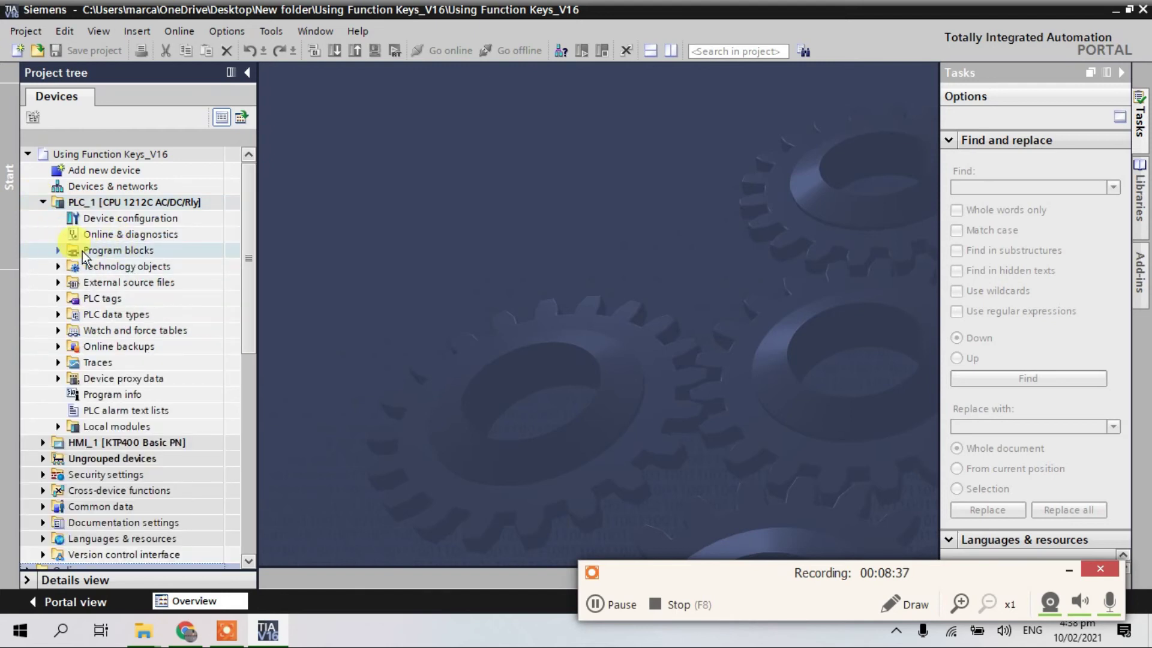
left_click(140, 283)
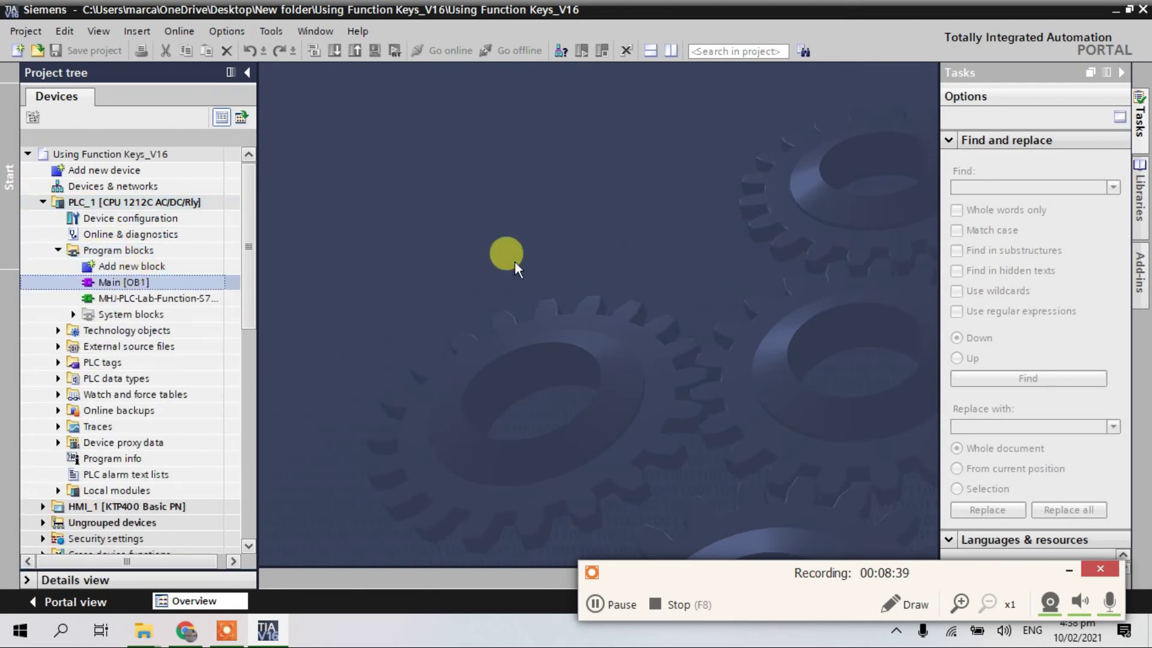
key("Return")
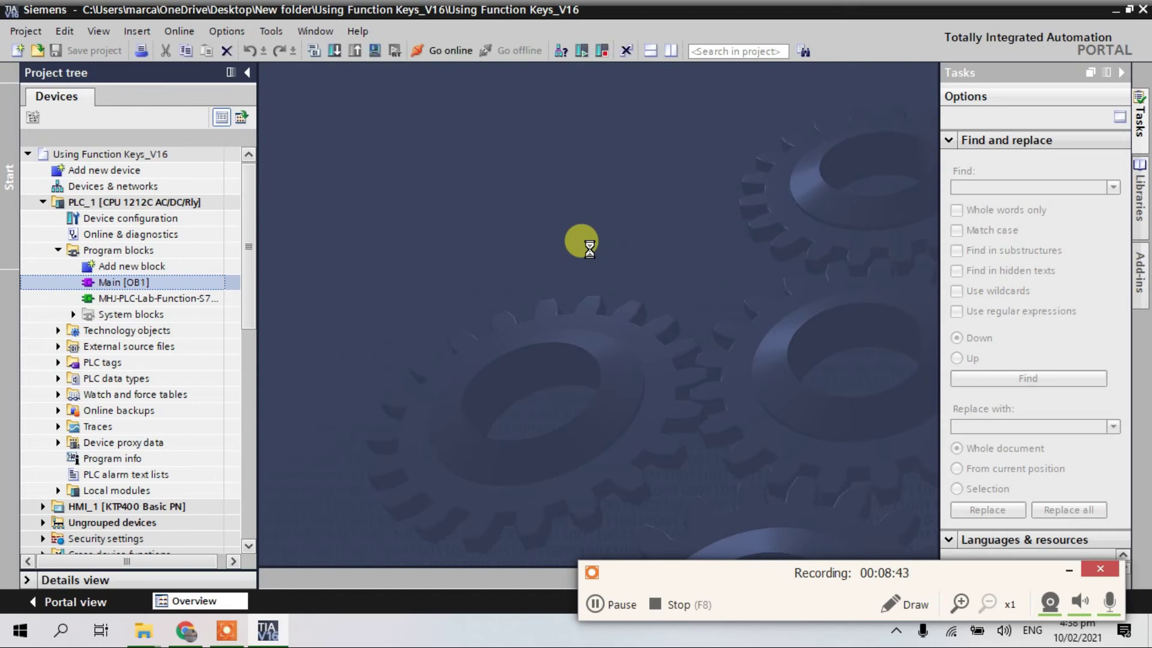
left_click(1069, 572)
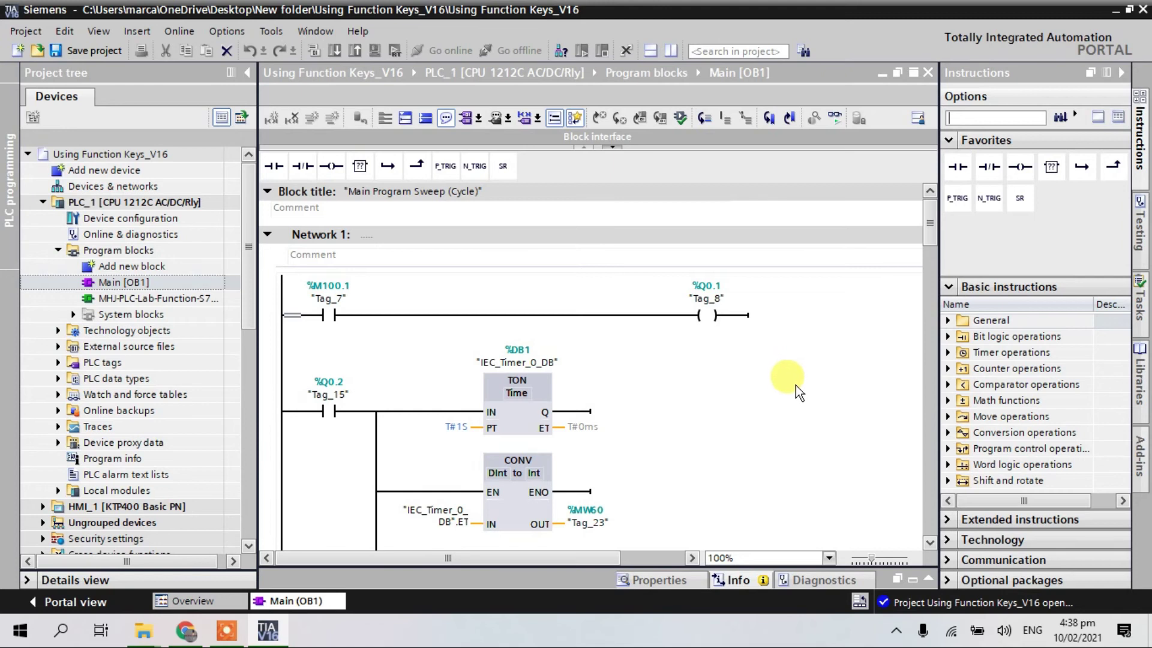
Scroll through the Main [OB1] ladder networks.
scroll(785, 379, "down", 10)
scroll(607, 376, "down", 6)
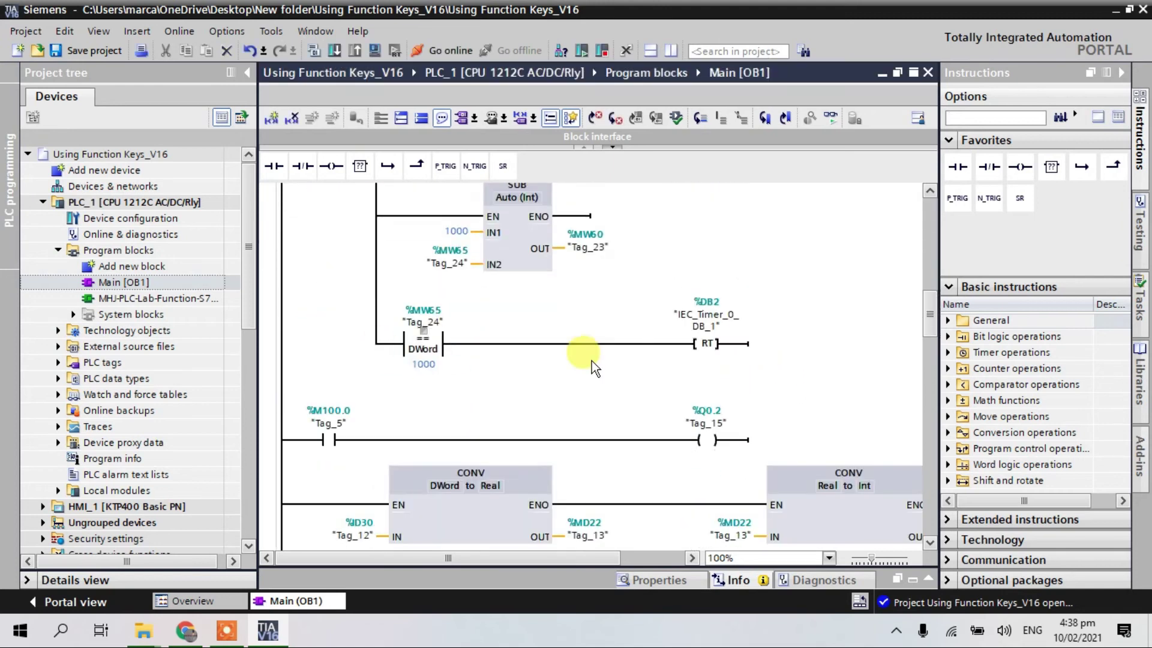
scroll(689, 376, "up", 8)
scroll(679, 379, "up", 5)
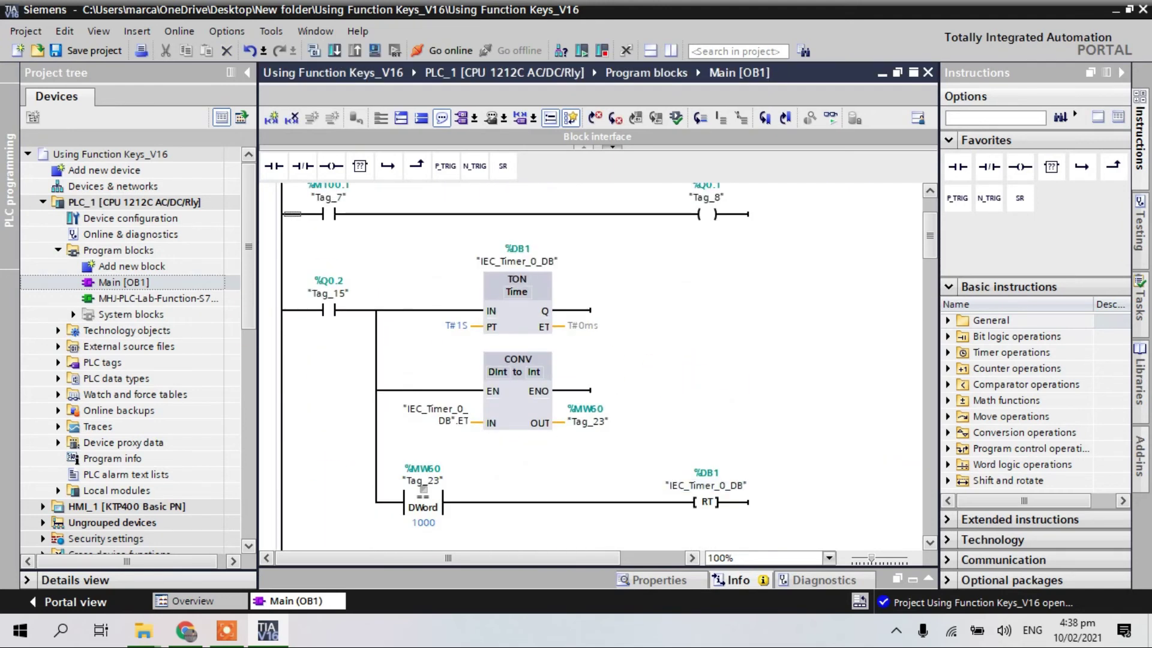
Expand HMI_1 [KTP400 Basic PN] in the project tree to show its Screens folder.
left_click(42, 512)
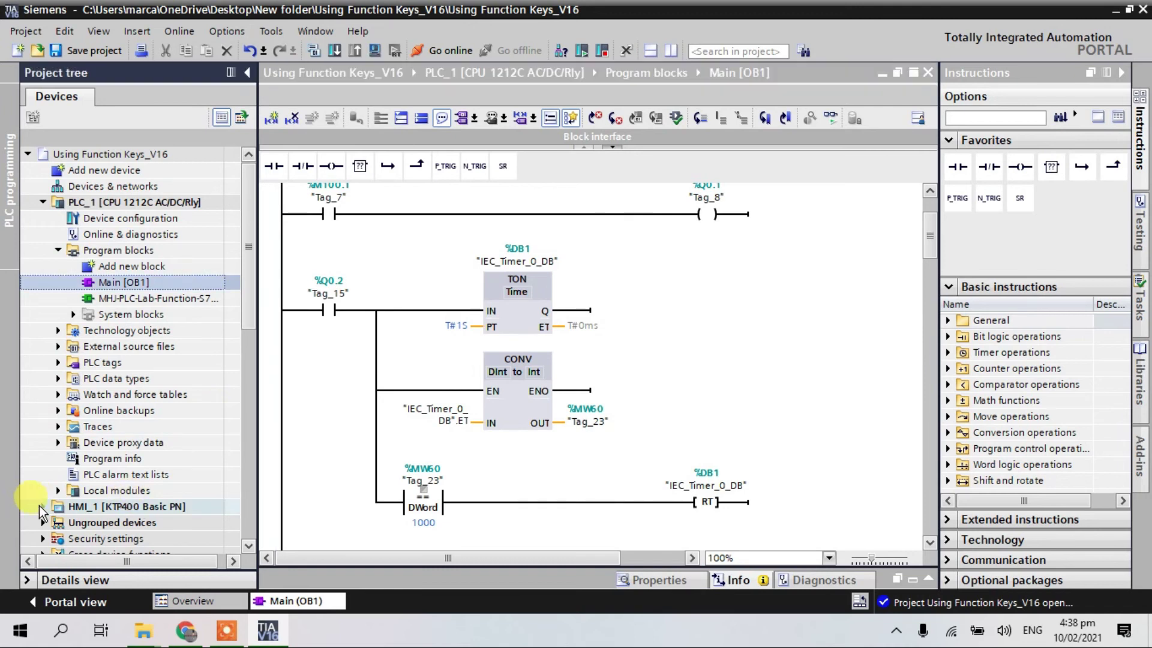
left_click(42, 508)
scroll(90, 498, "down", 7)
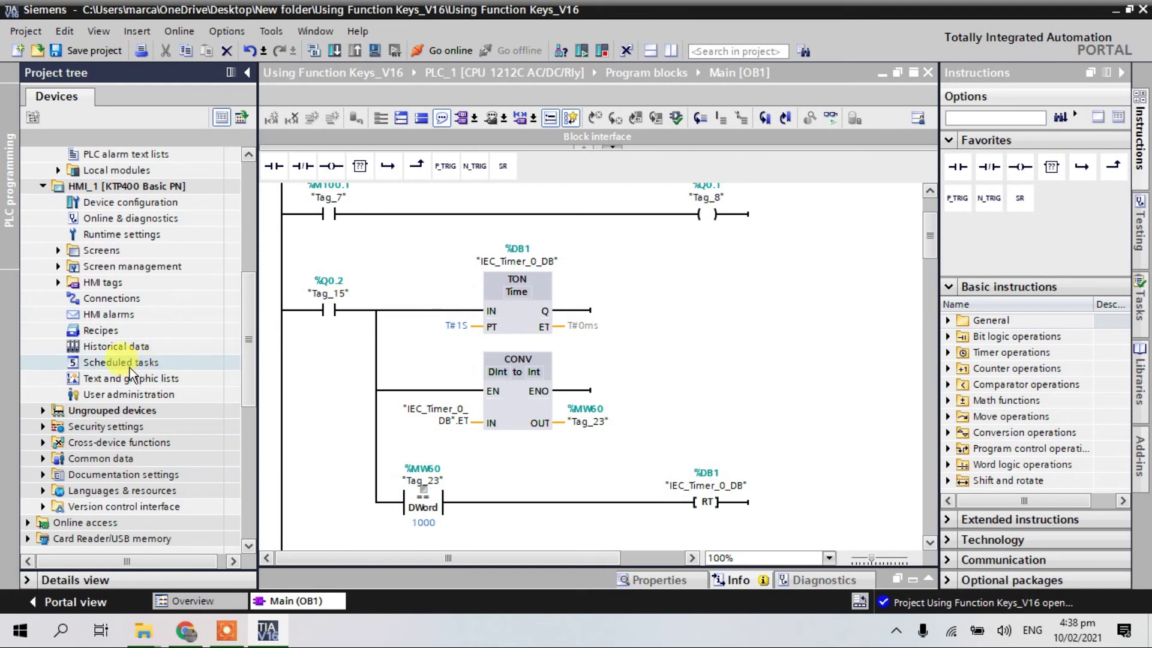
Open HMI_1's Tank screen with the F1–F4 function keys, then select PLC_1 in the tree.
left_click(58, 251)
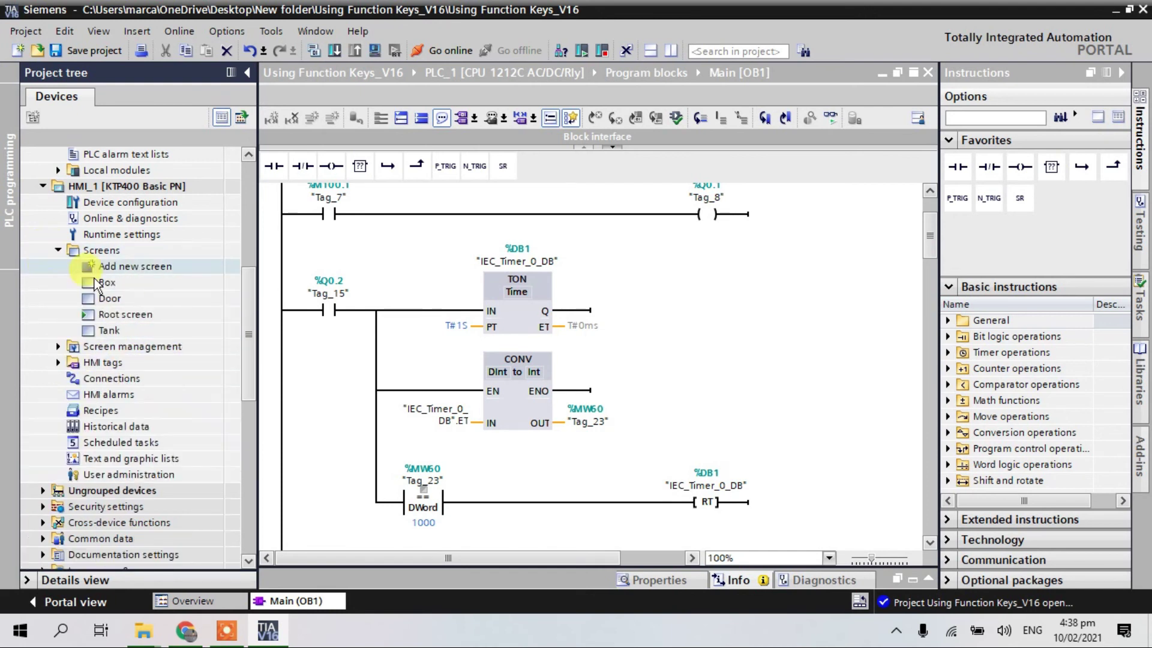
left_click(104, 335)
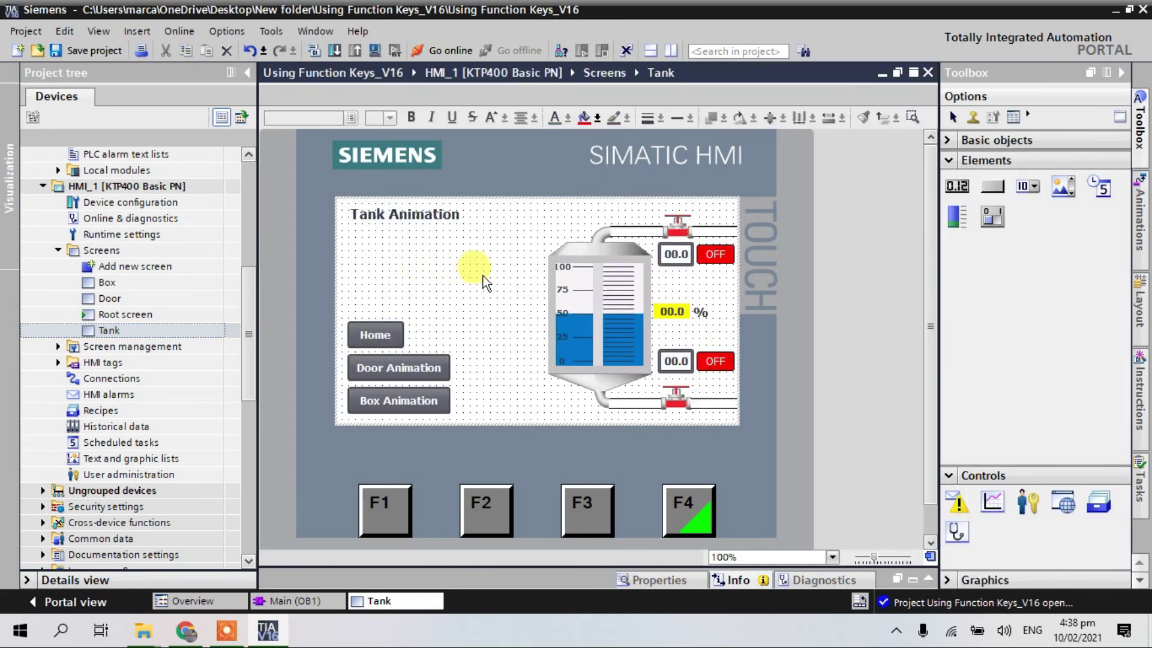
left_click(254, 180)
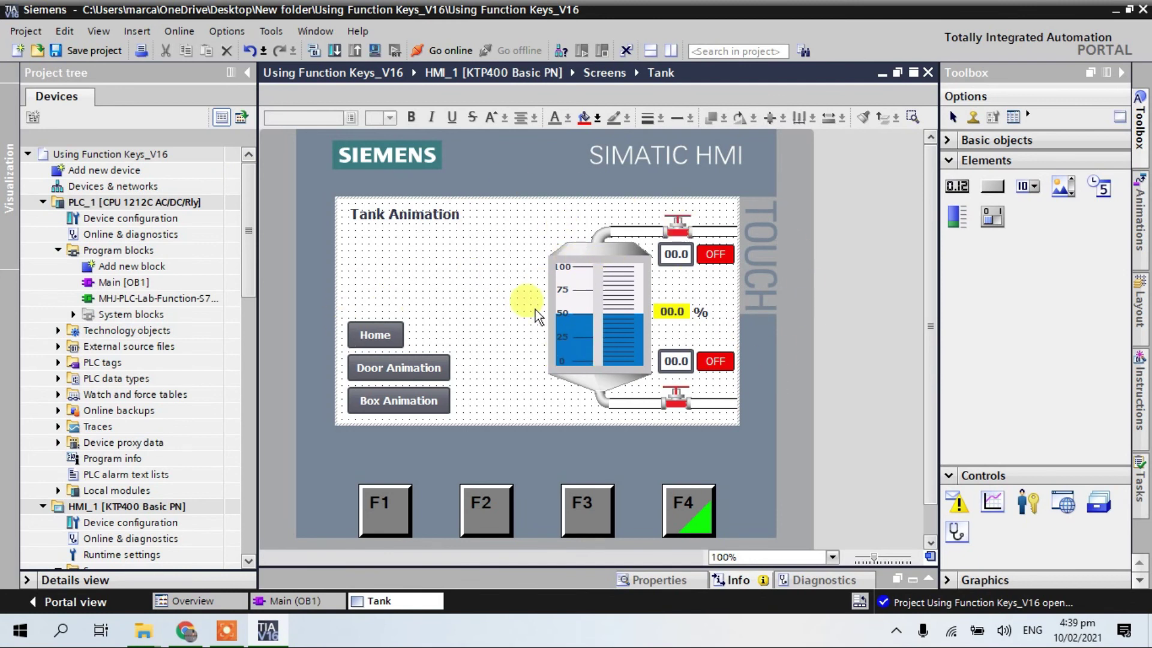
left_click(176, 202)
Compile PLC_1 to 0 errors and 2 warnings, then collapse the Inspector window.
left_click(308, 53)
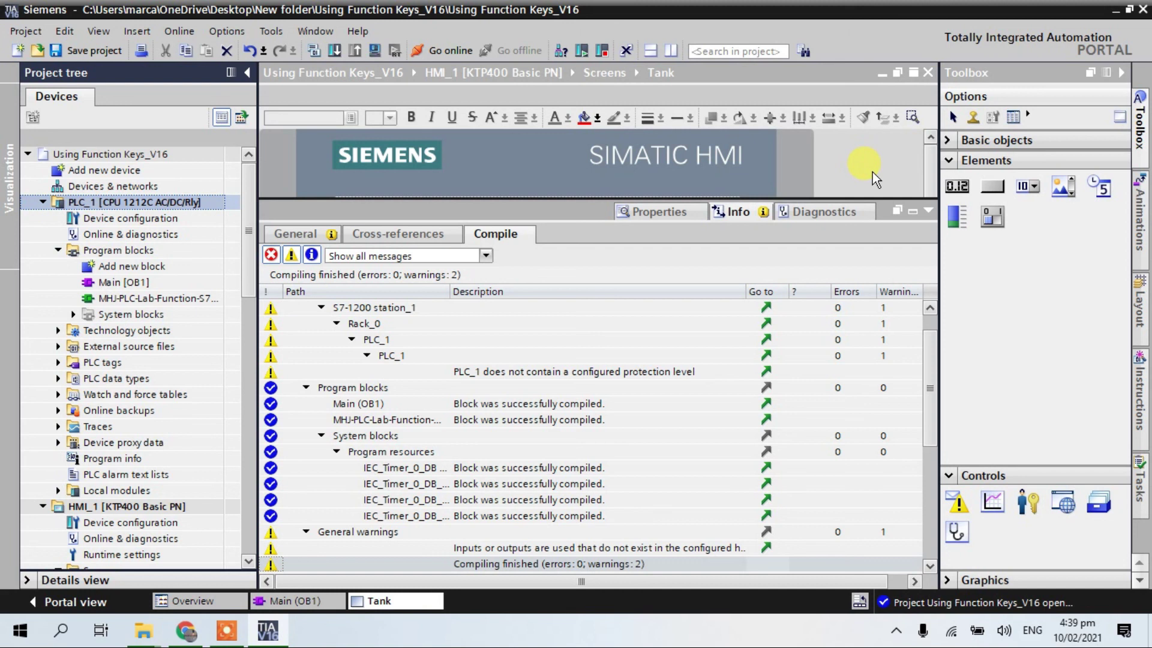
left_click(872, 172)
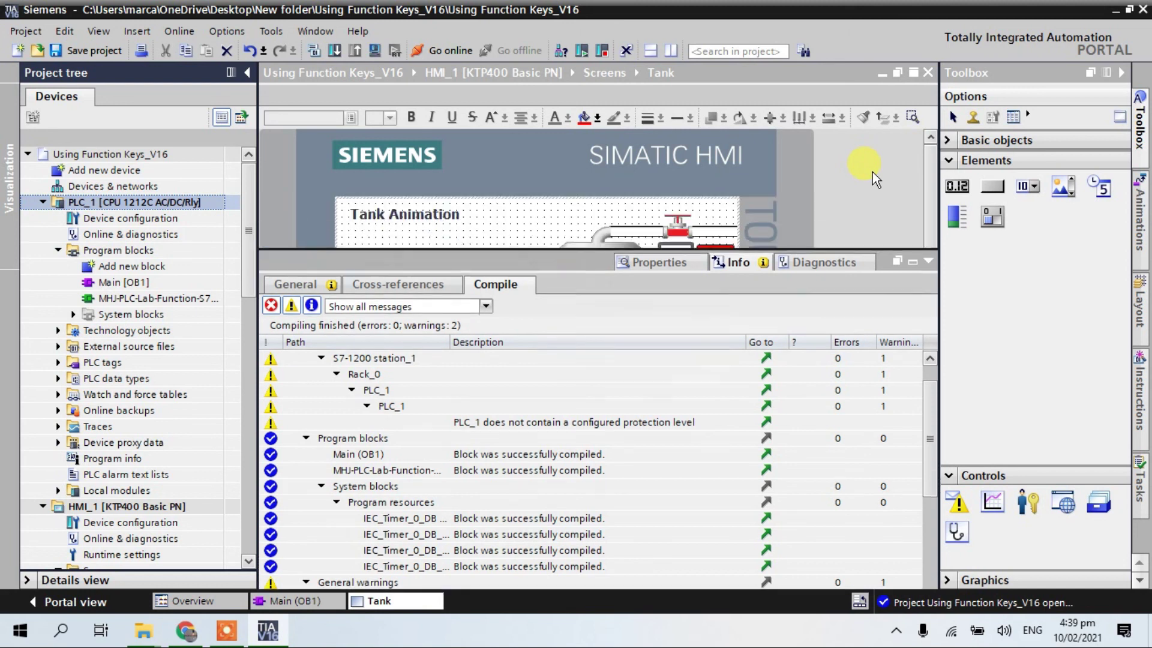